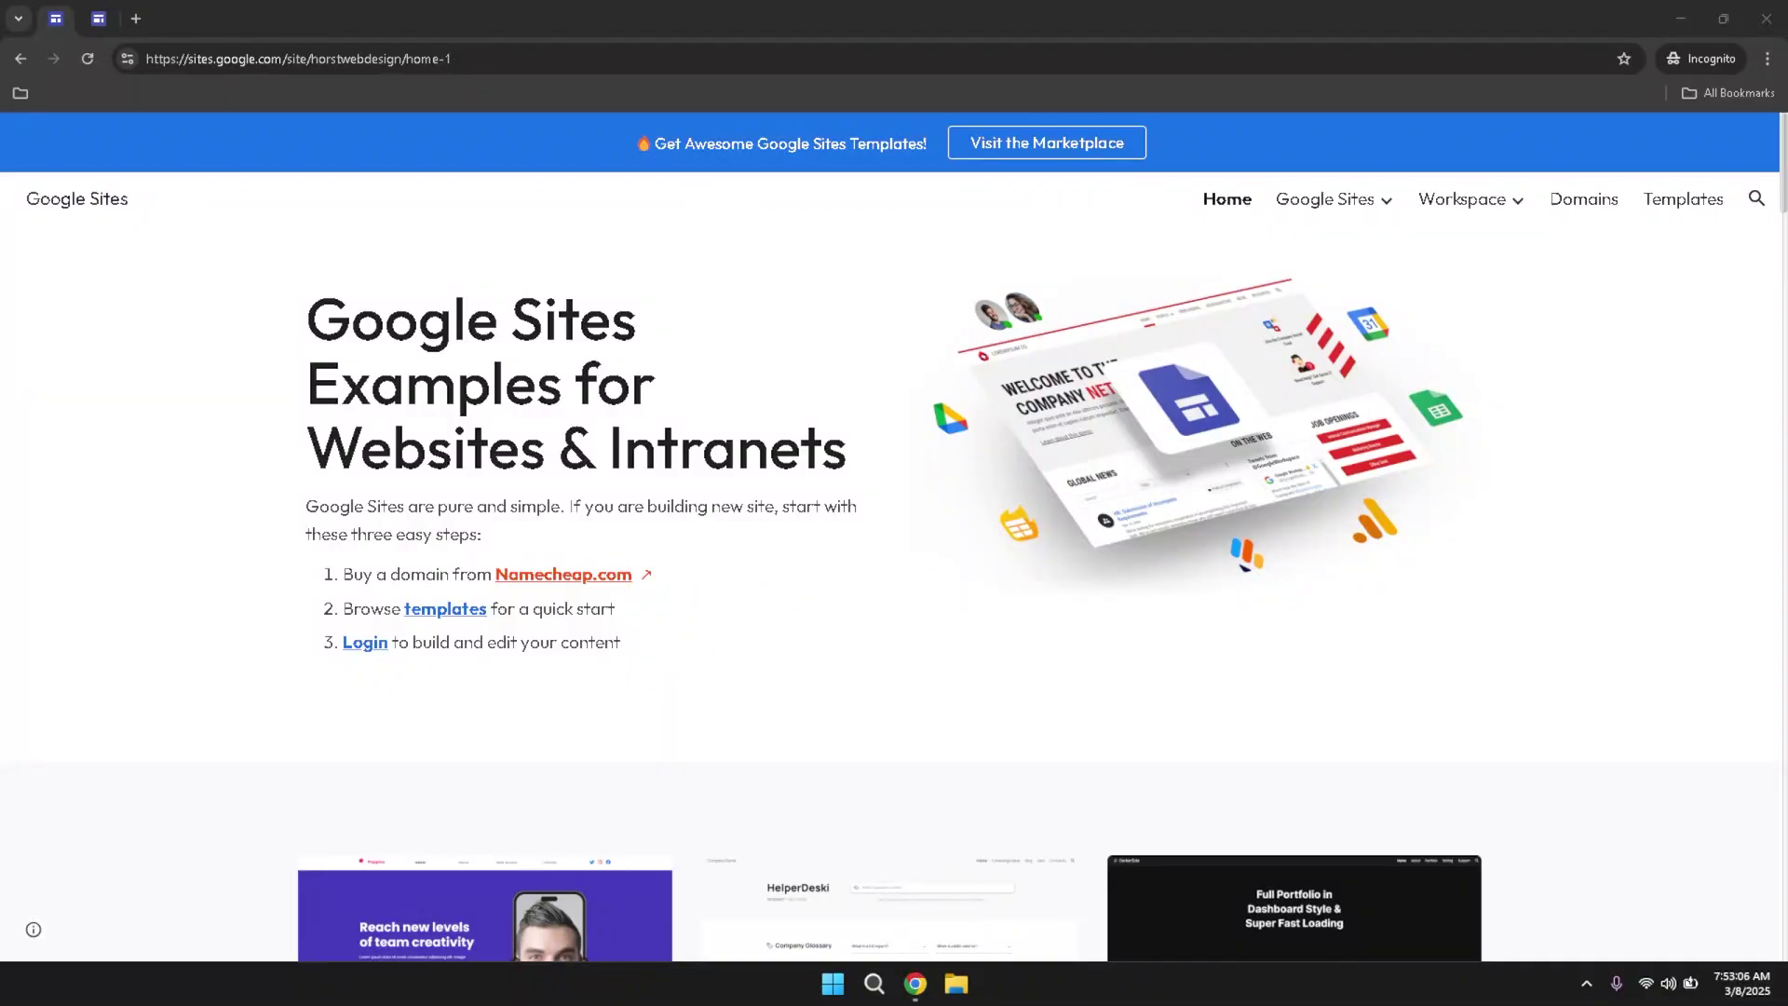
# - Select the examples page's web address in the address bar, then deselect it
pyautogui.click(562, 59)
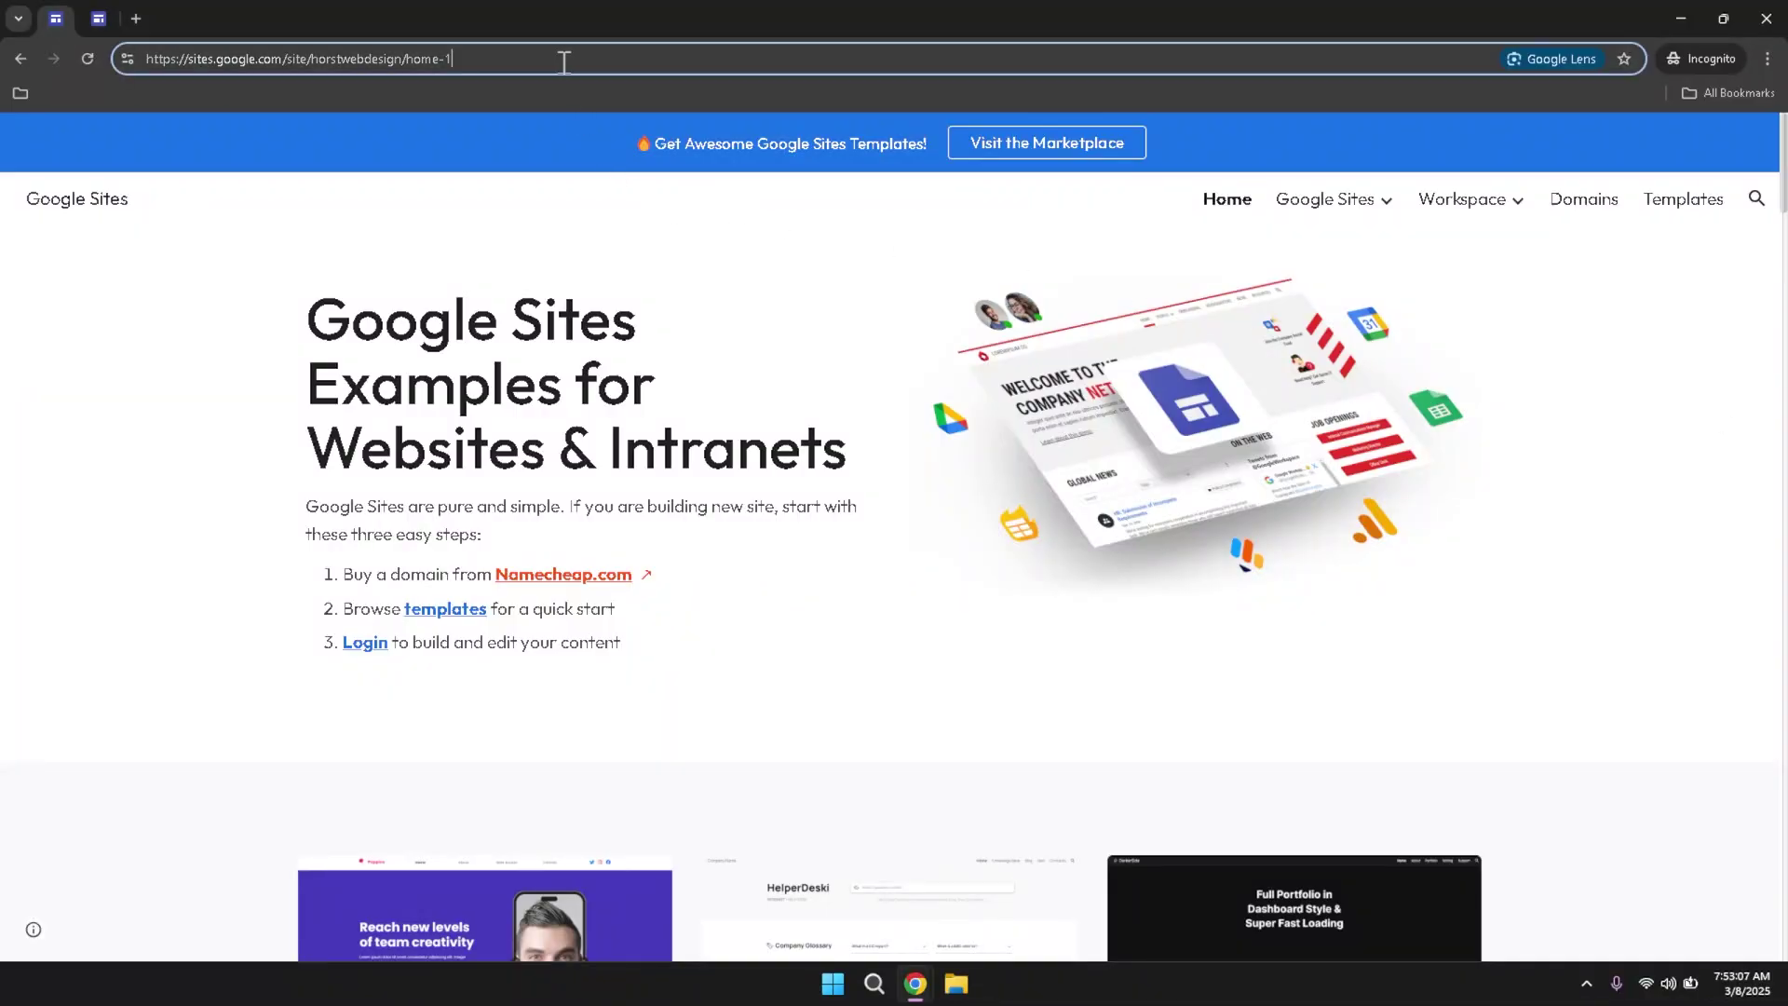
pyautogui.click(562, 203)
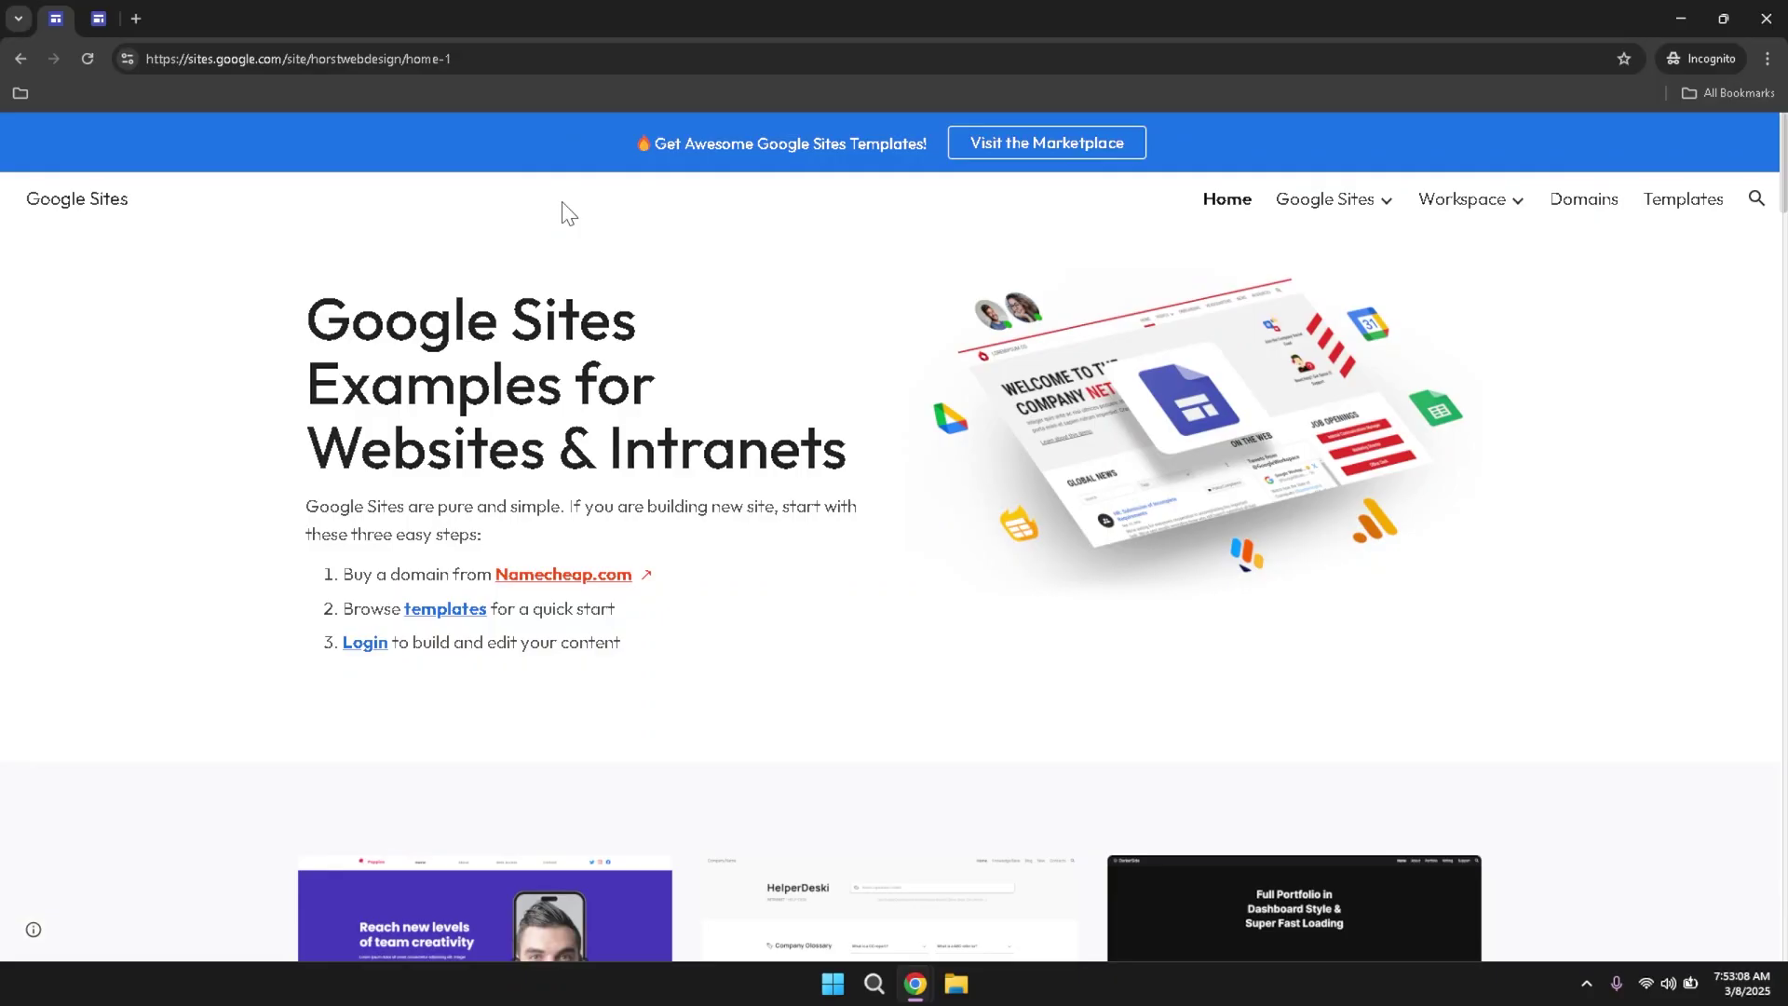
pyautogui.click(539, 58)
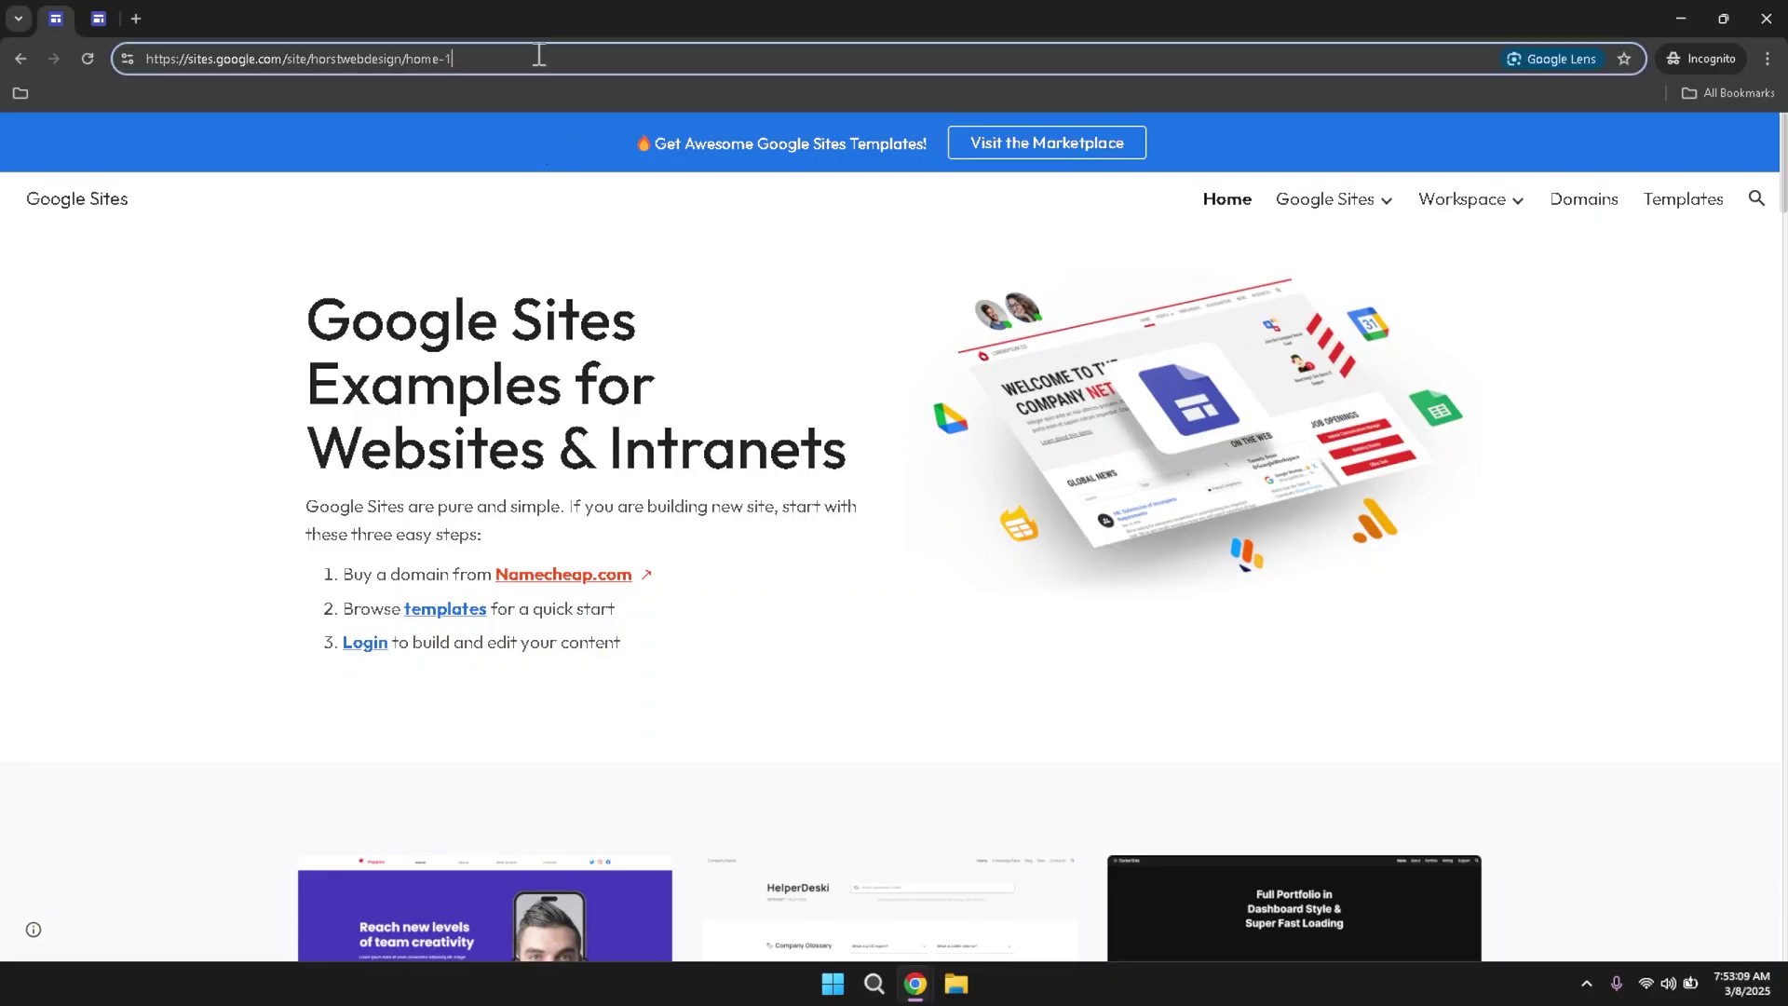
pyautogui.click(552, 205)
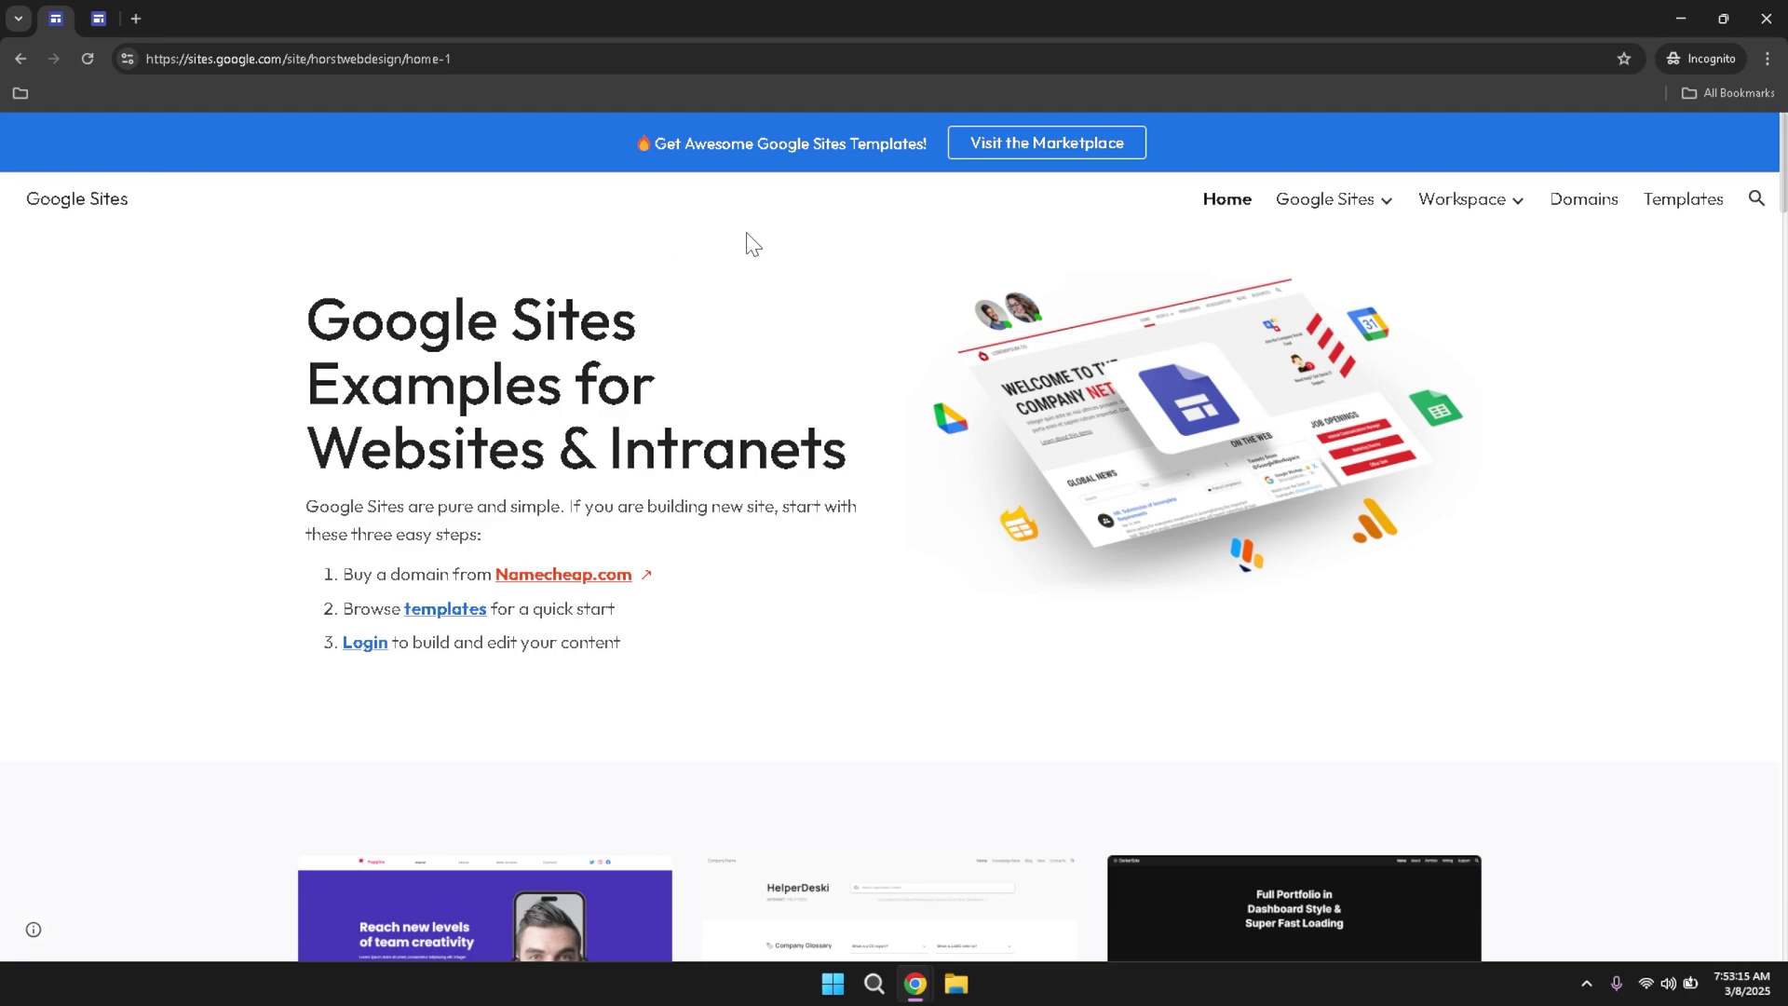
# - Scroll down the examples page, then switch to the Google Sites home tab
pyautogui.scroll(-2, 752, 244)
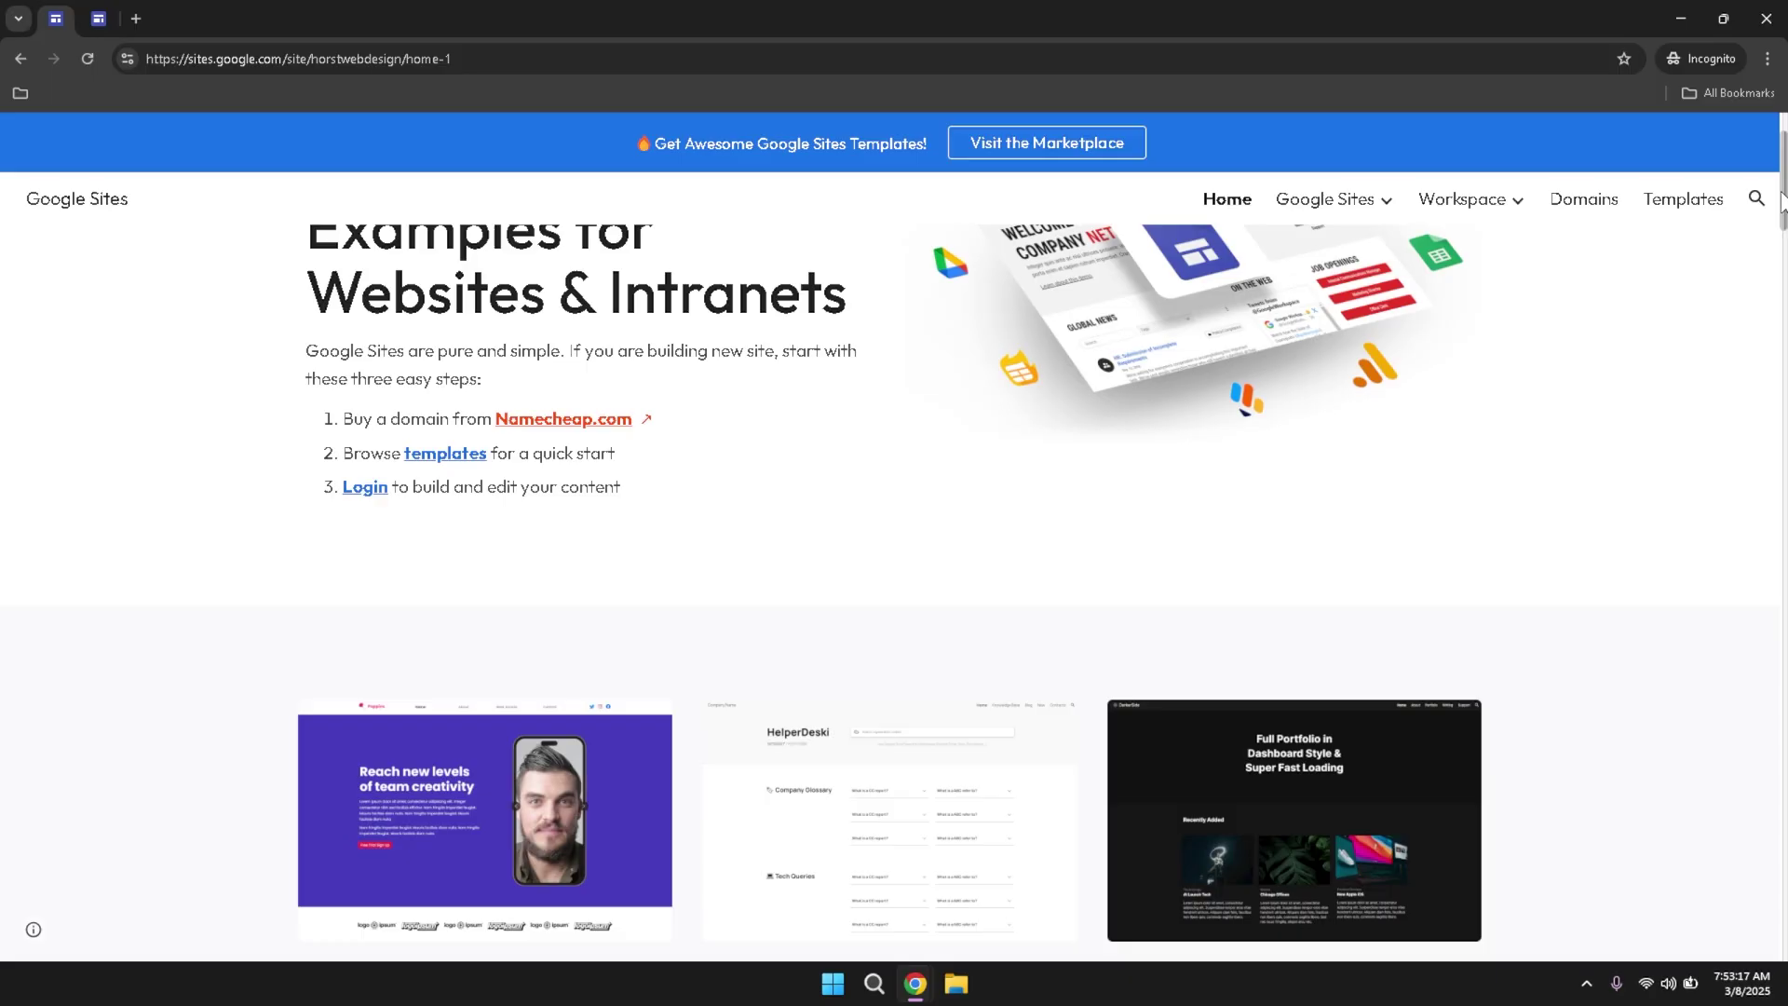
pyautogui.scroll(-1, 1783, 191)
pyautogui.moveTo(1783, 191)
pyautogui.mouseDown()
pyautogui.moveTo(1783, 339)
pyautogui.moveTo(1783, 169)
pyautogui.mouseUp()
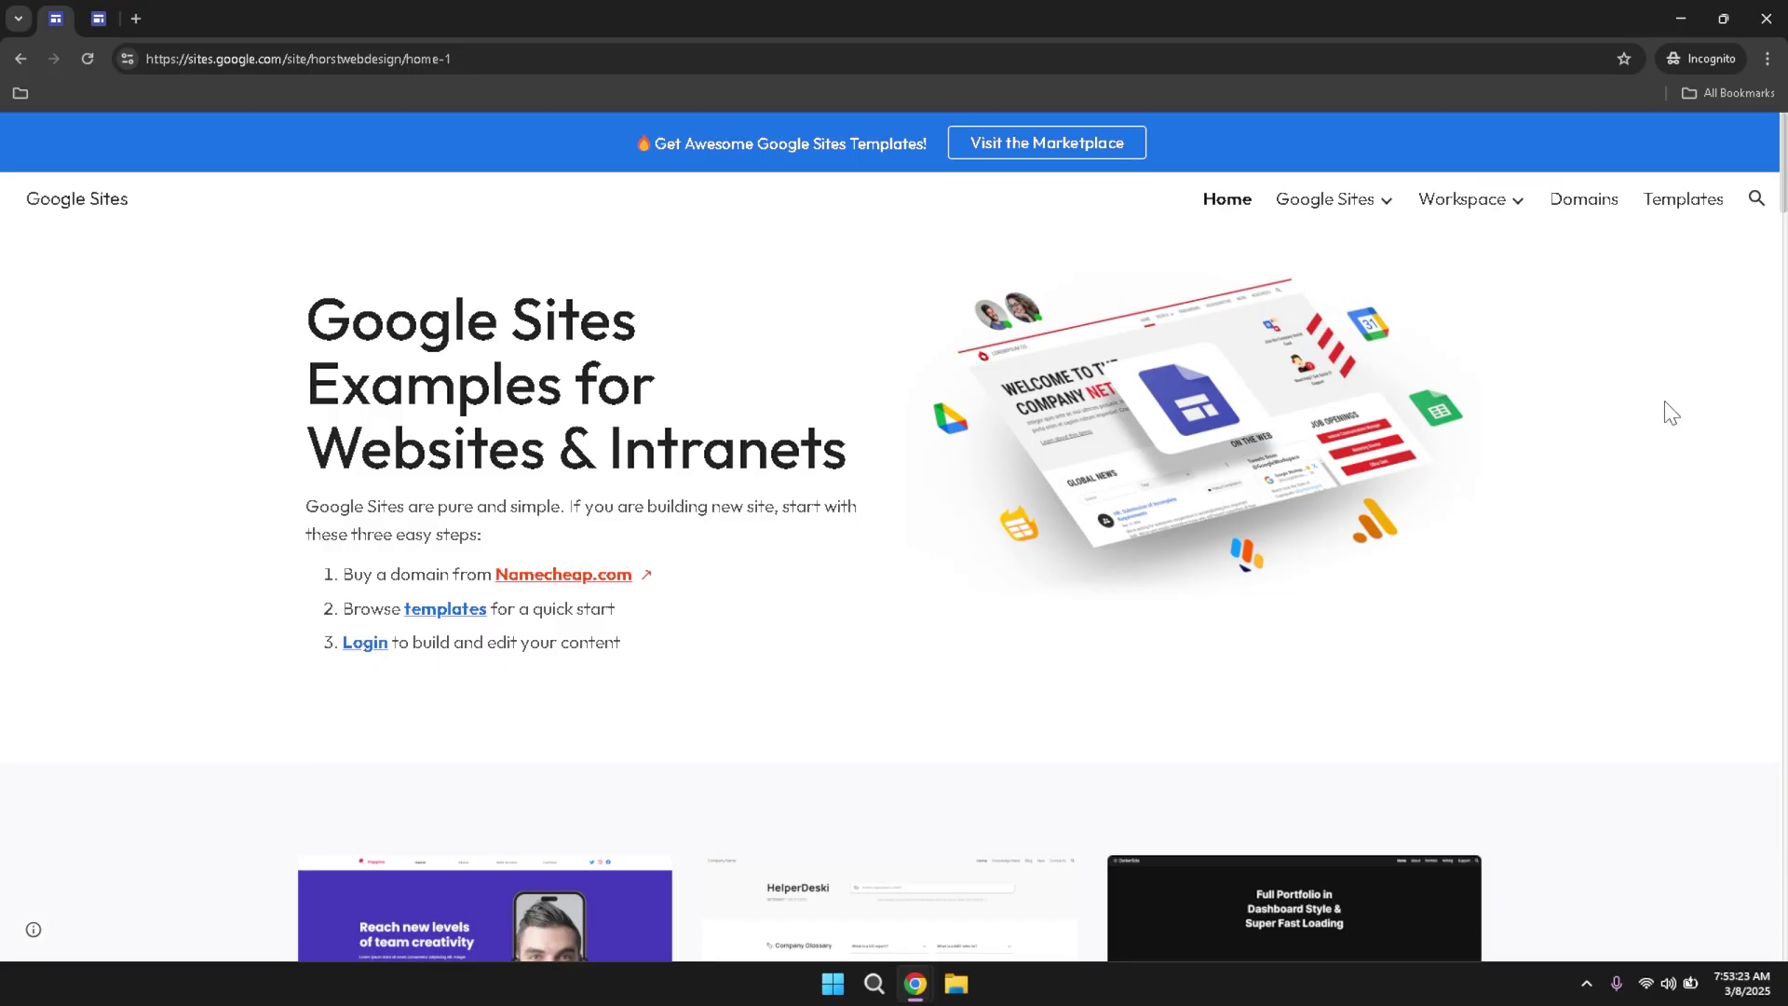
pyautogui.hotkey('ctrl', 'Tab')
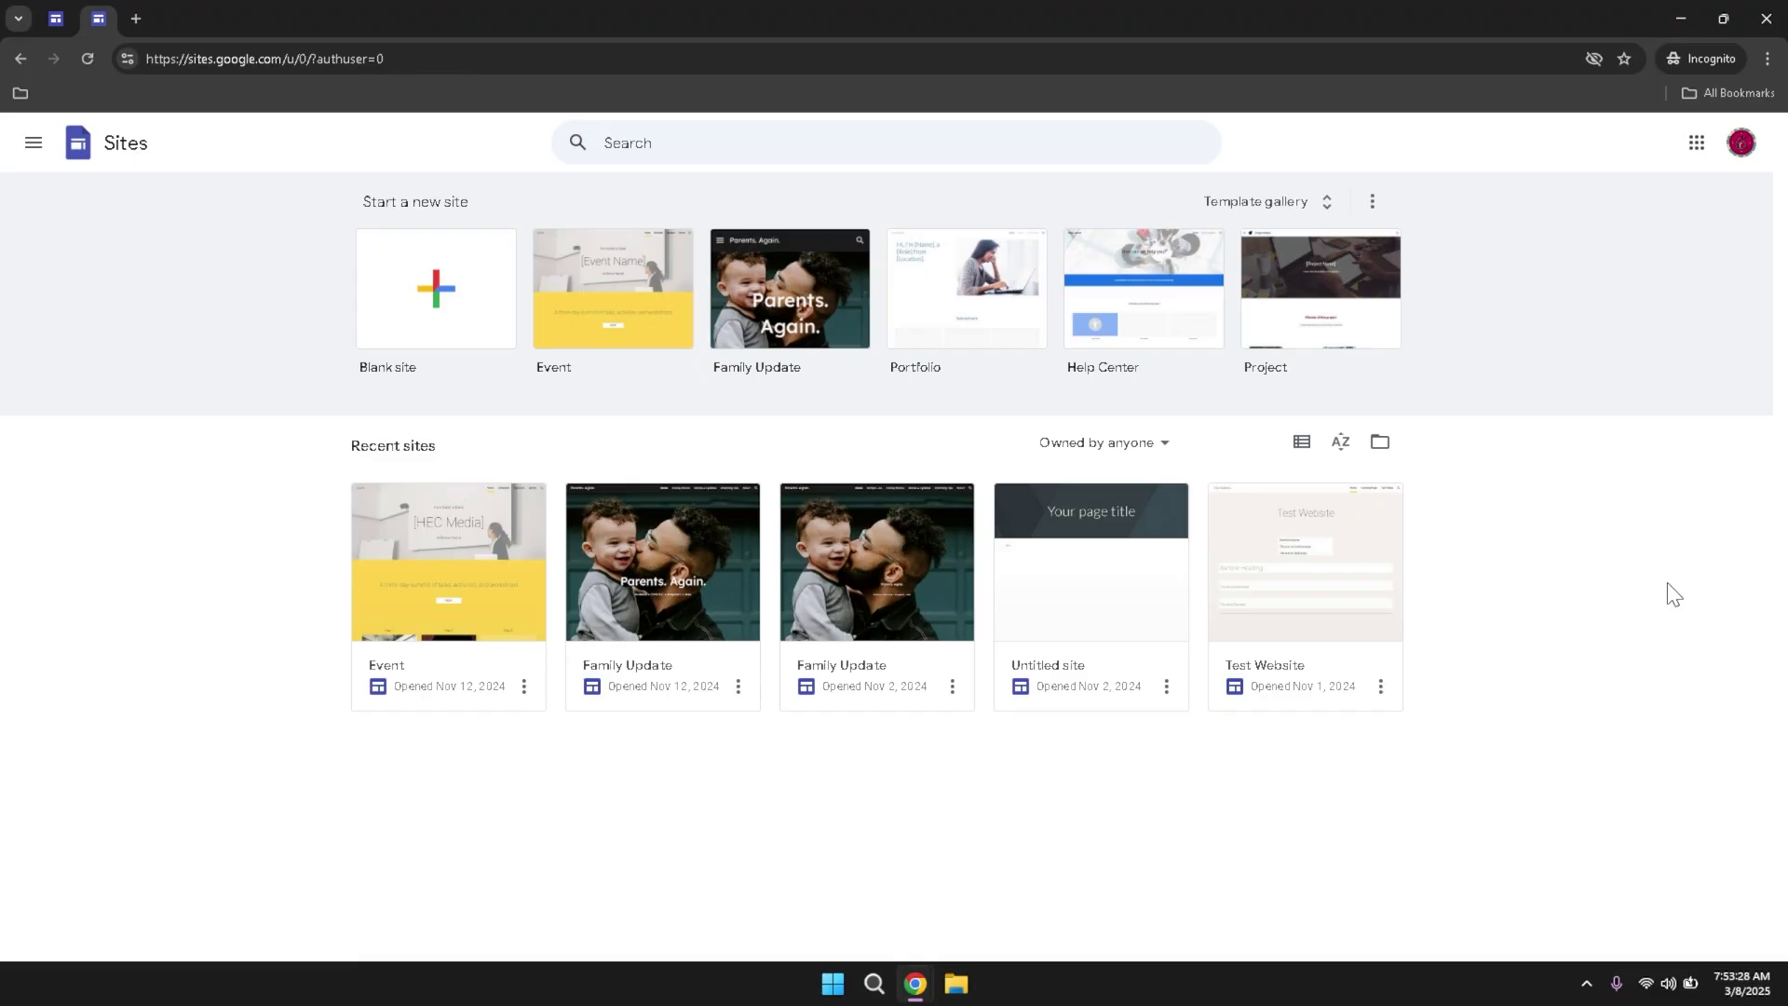
pyautogui.click(31, 147)
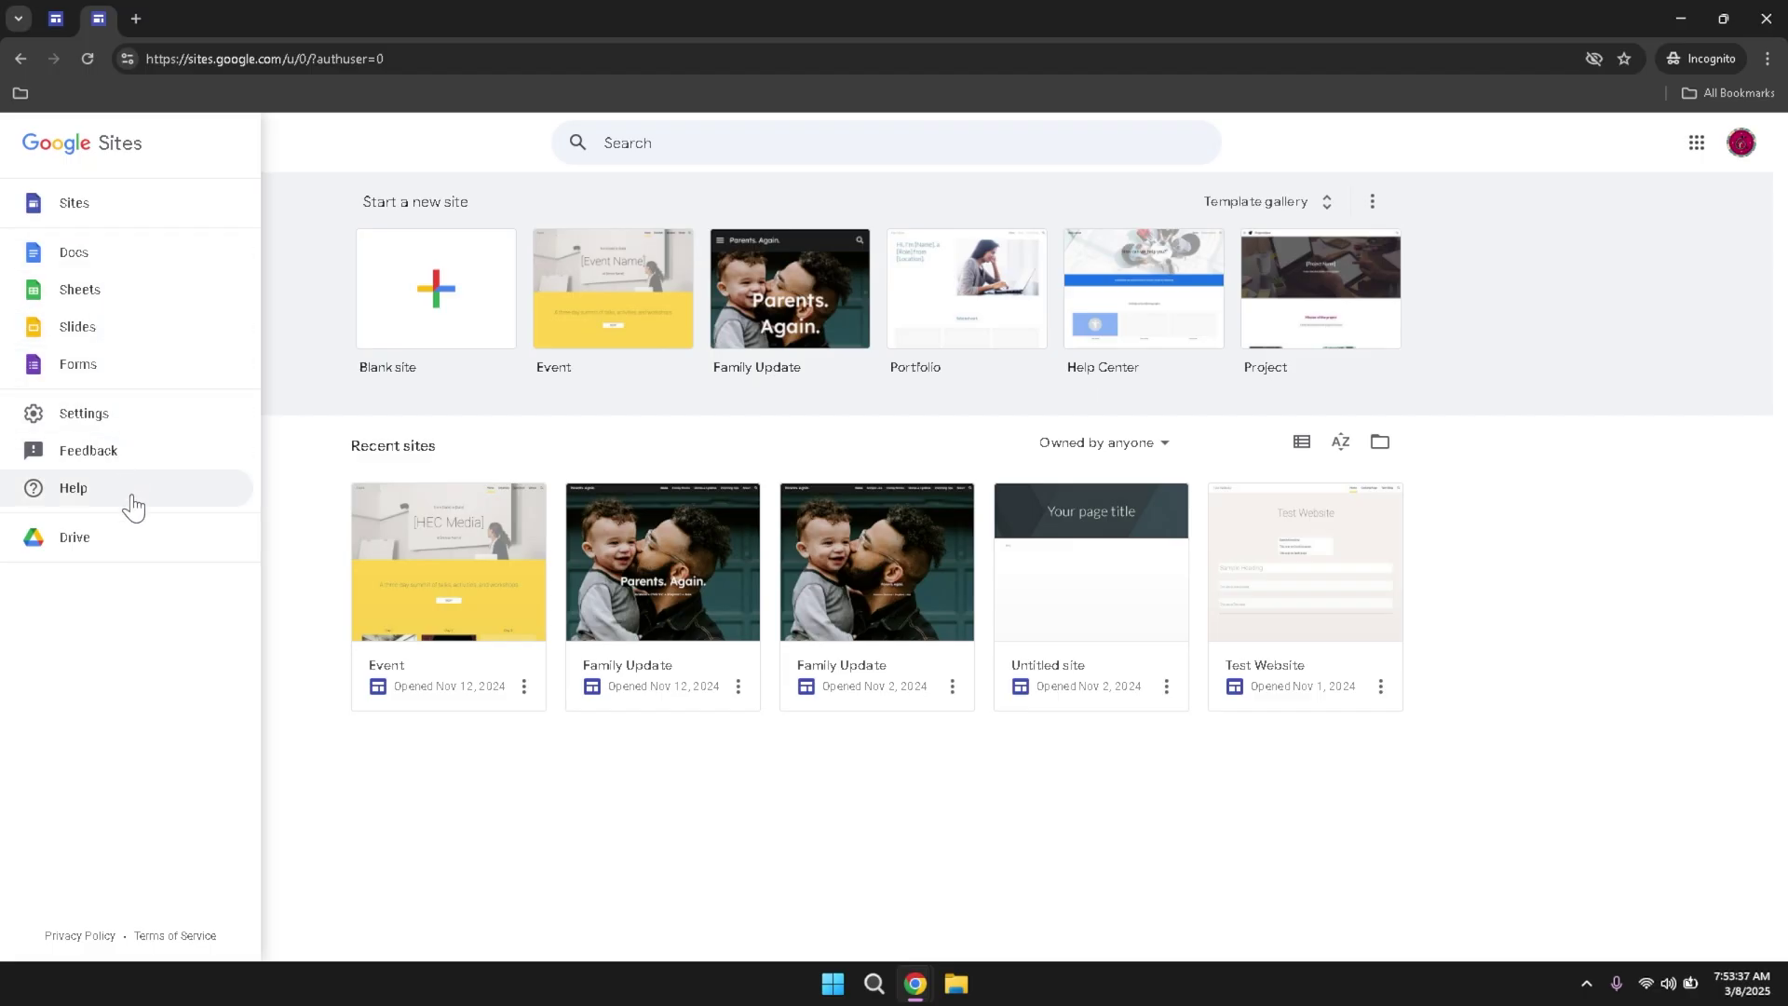
pyautogui.click(304, 363)
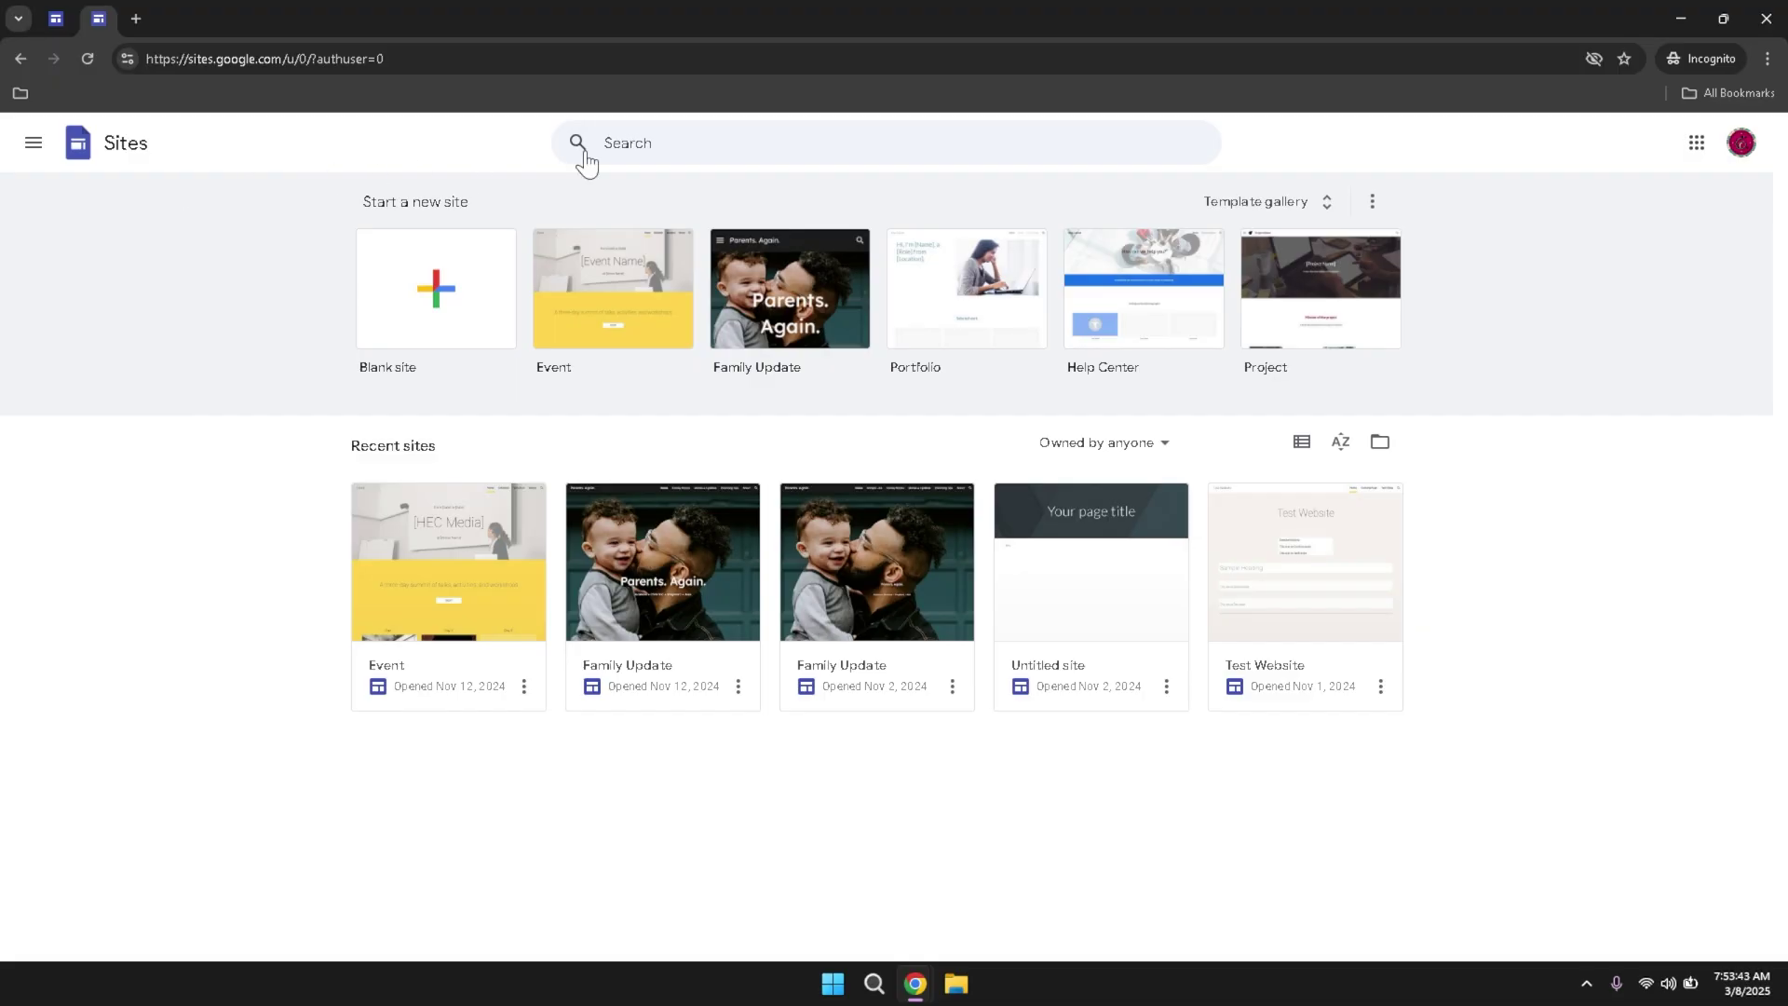
pyautogui.click(707, 146)
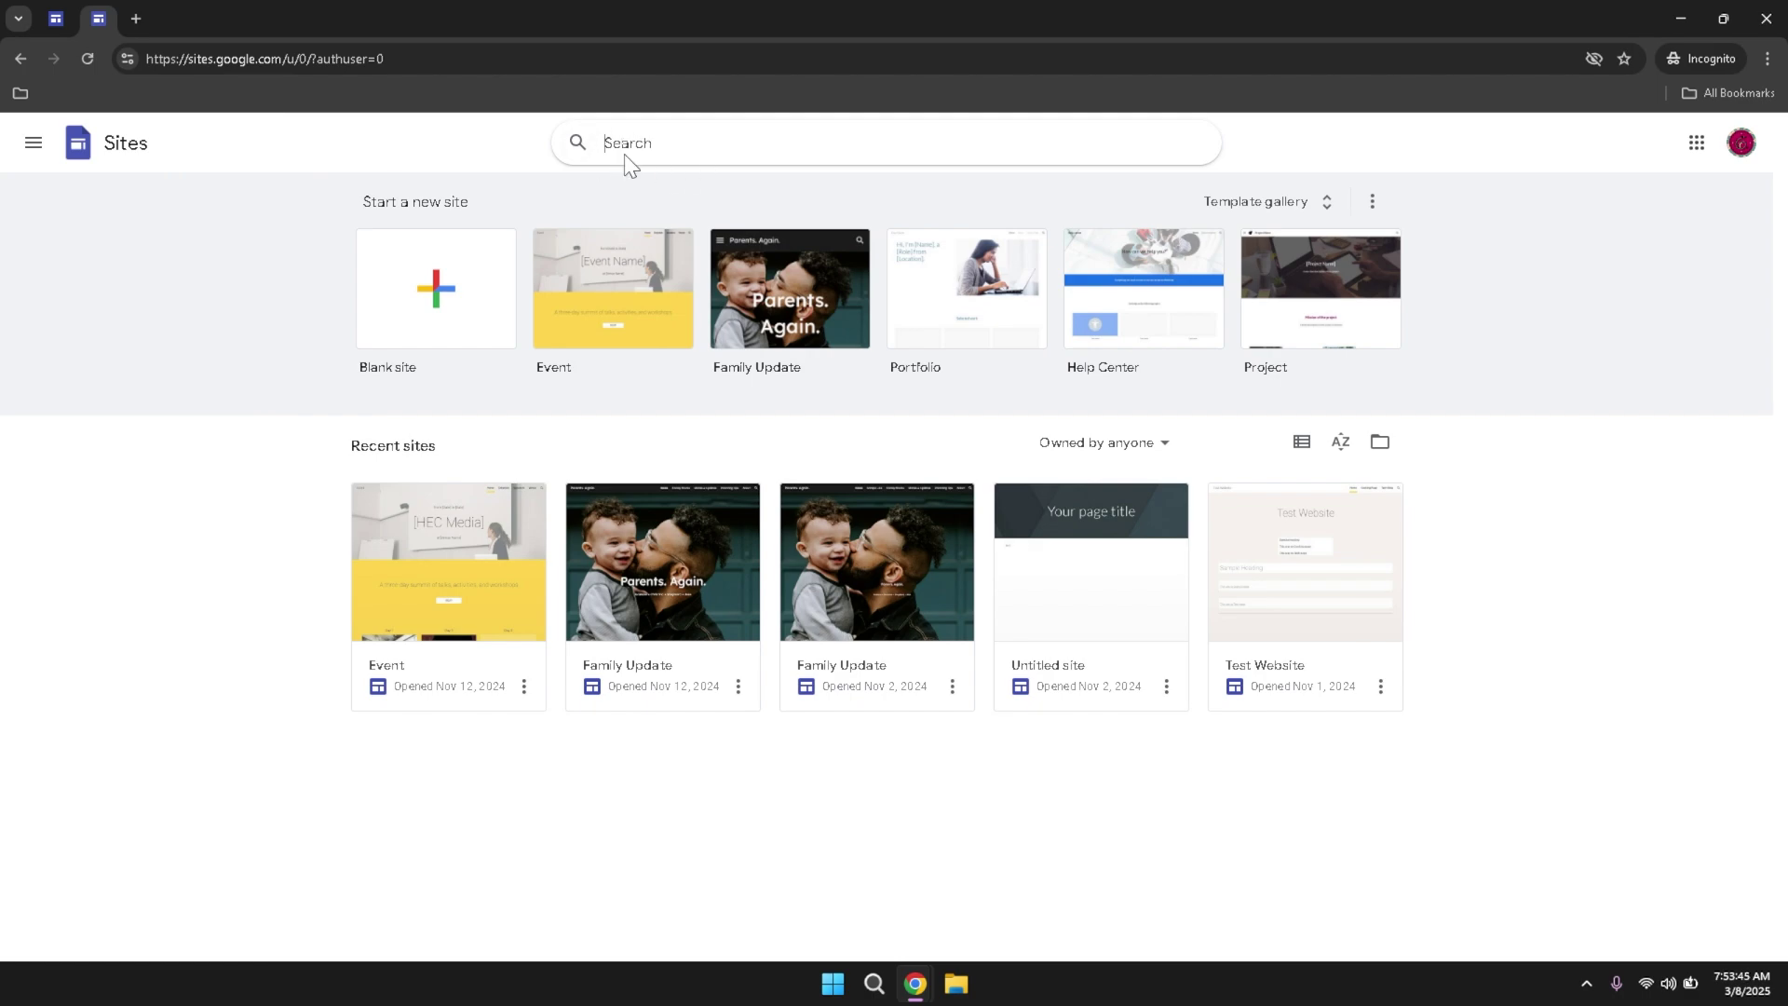
pyautogui.click(740, 193)
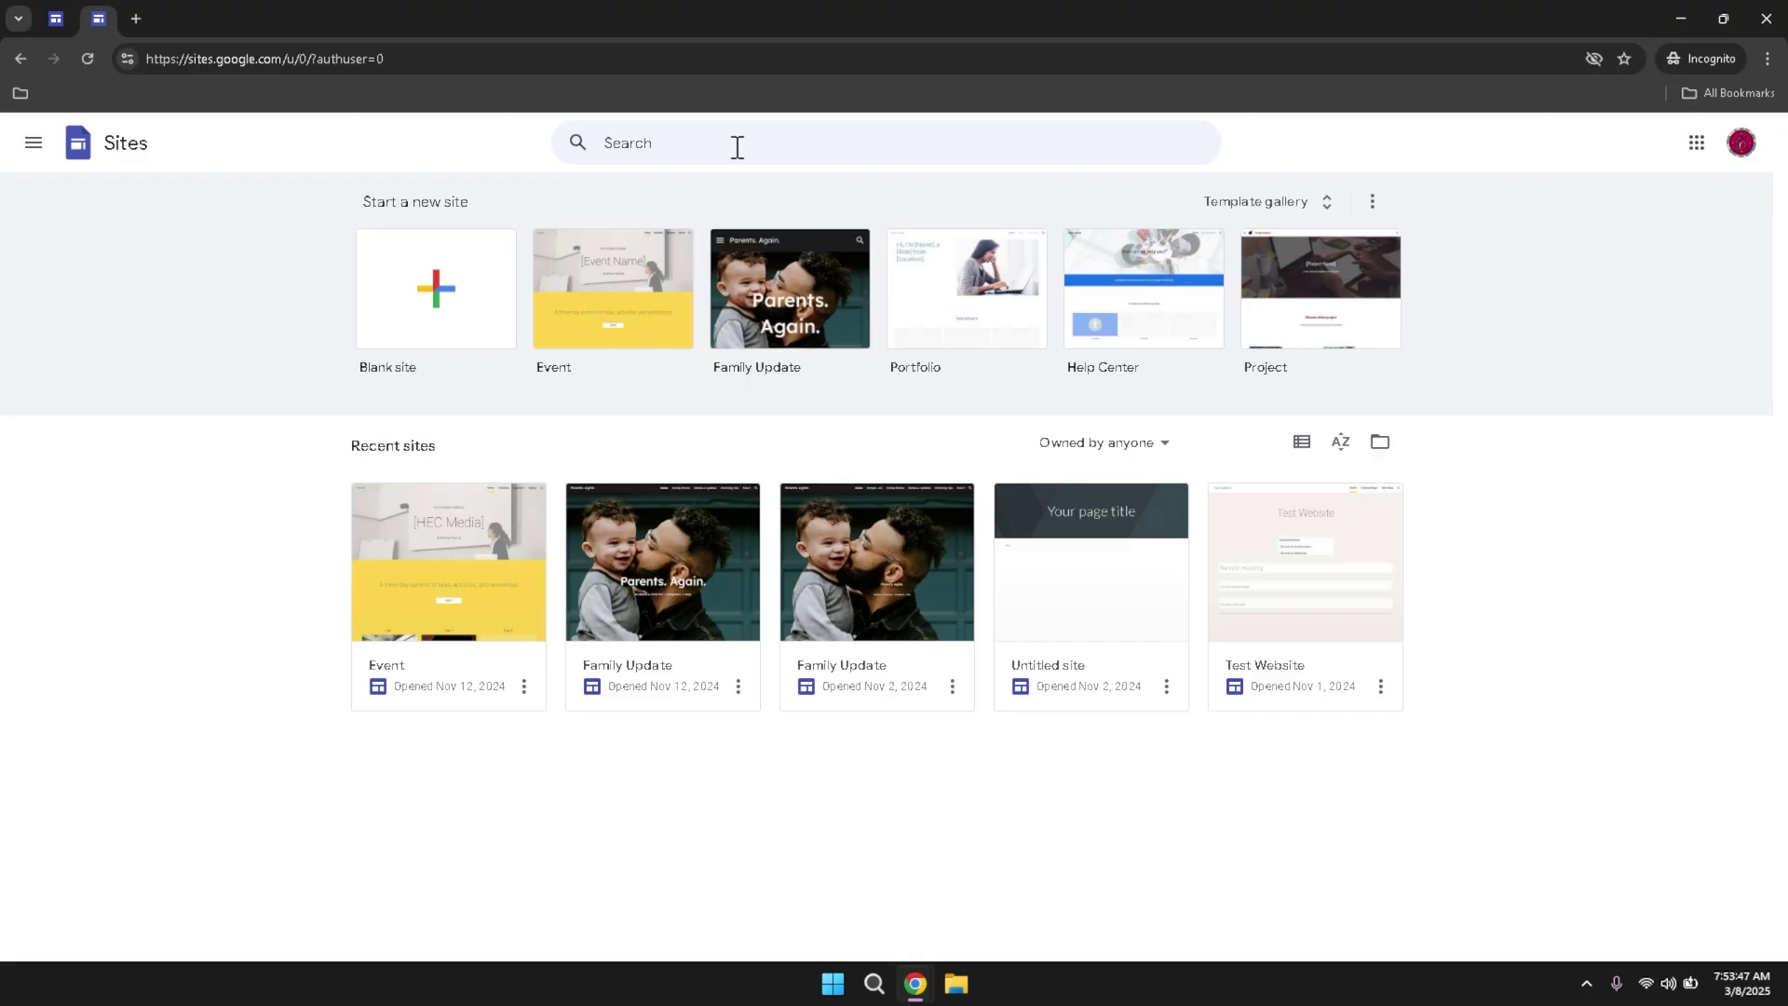
pyautogui.click(736, 147)
pyautogui.click(760, 192)
pyautogui.click(892, 143)
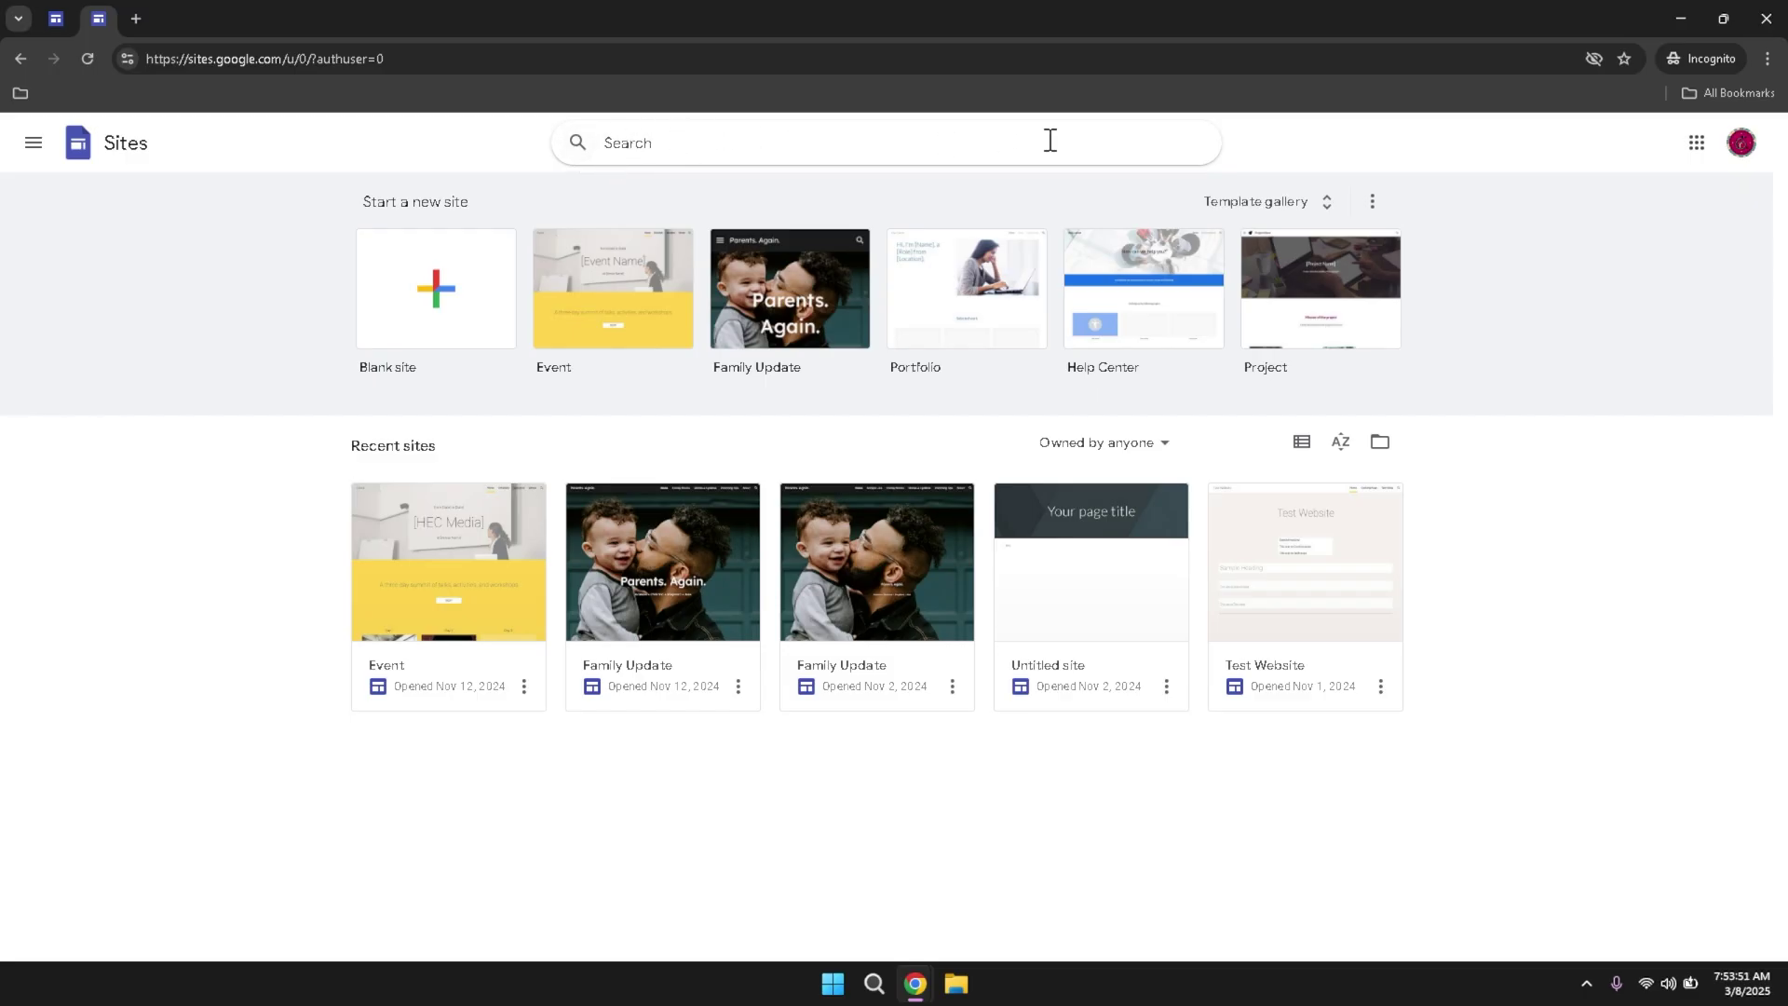
pyautogui.click(1465, 149)
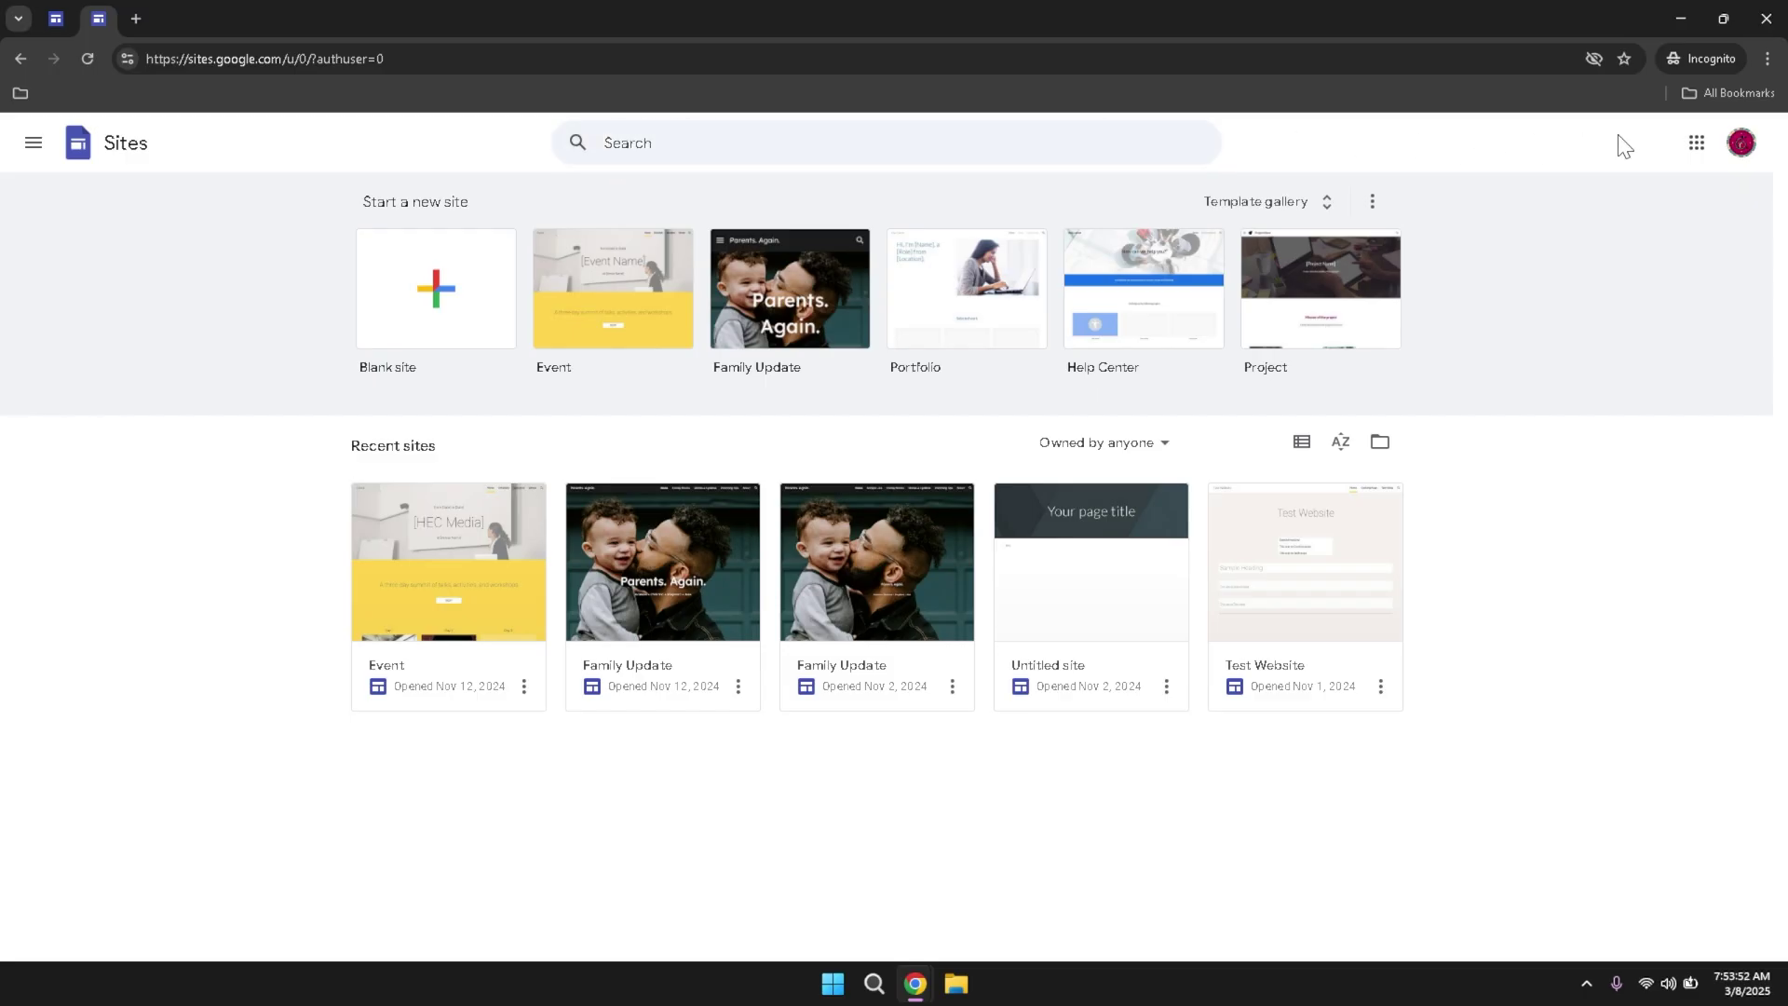
pyautogui.click(1695, 144)
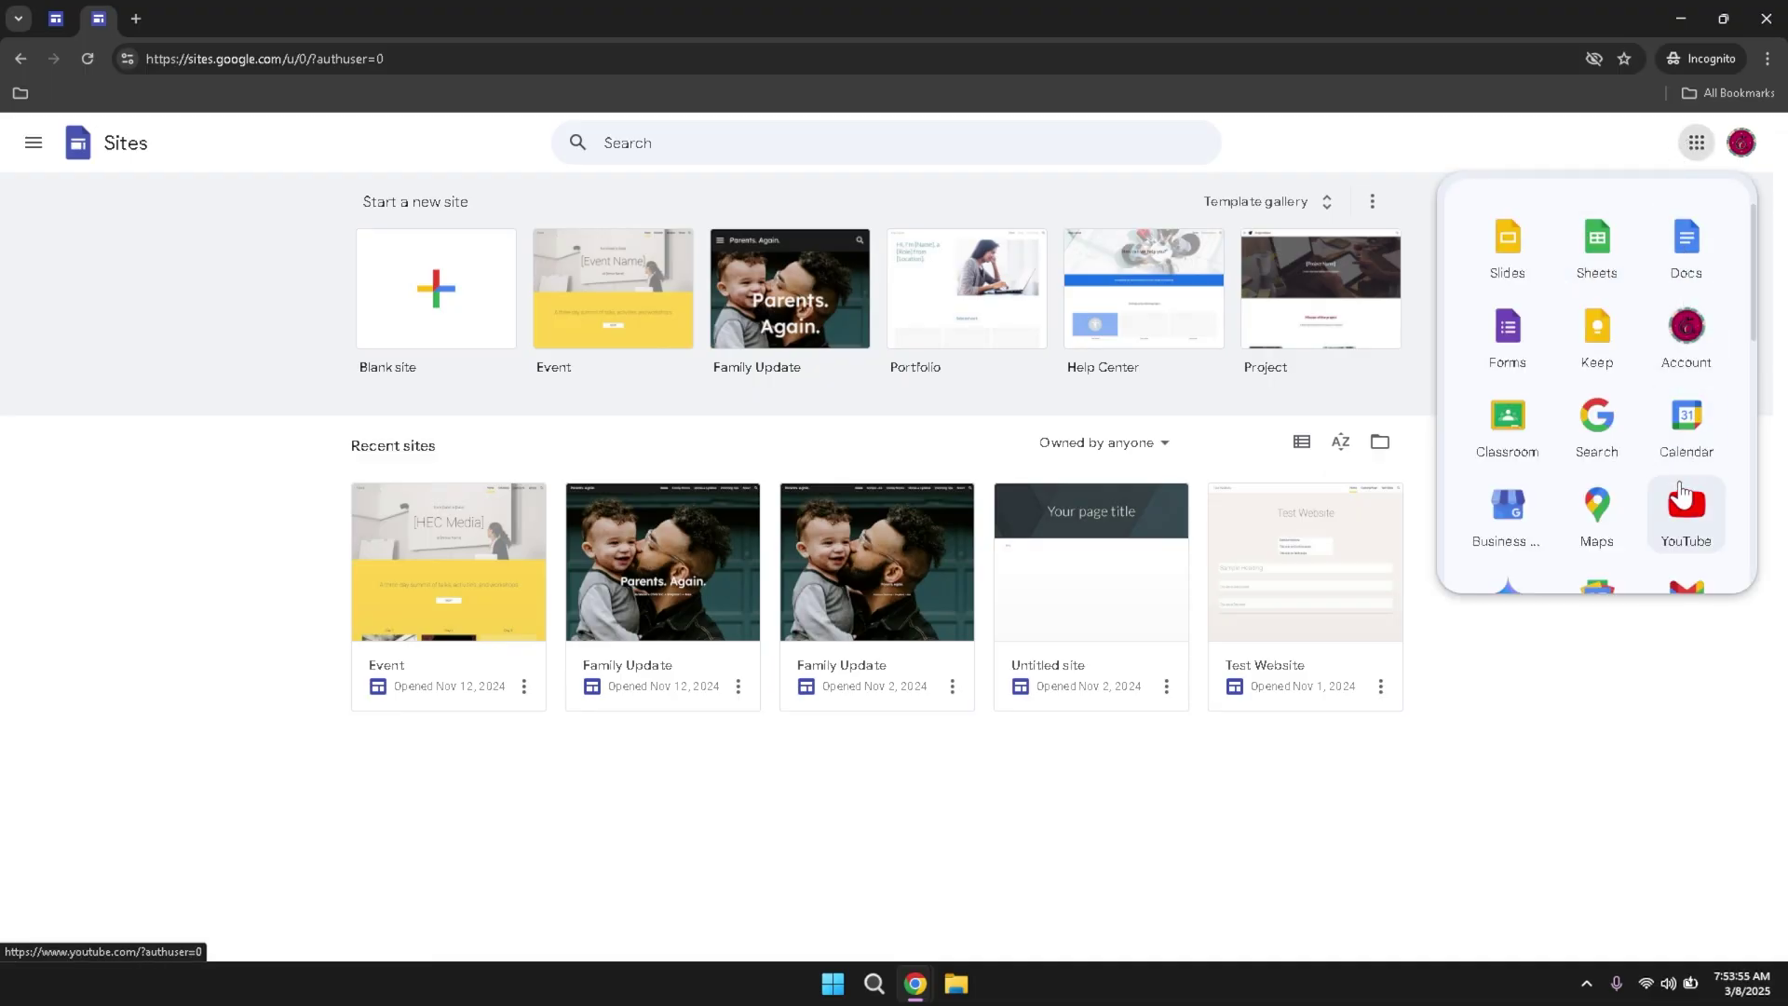
pyautogui.scroll(-3, 1676, 498)
pyautogui.scroll(-3, 1678, 494)
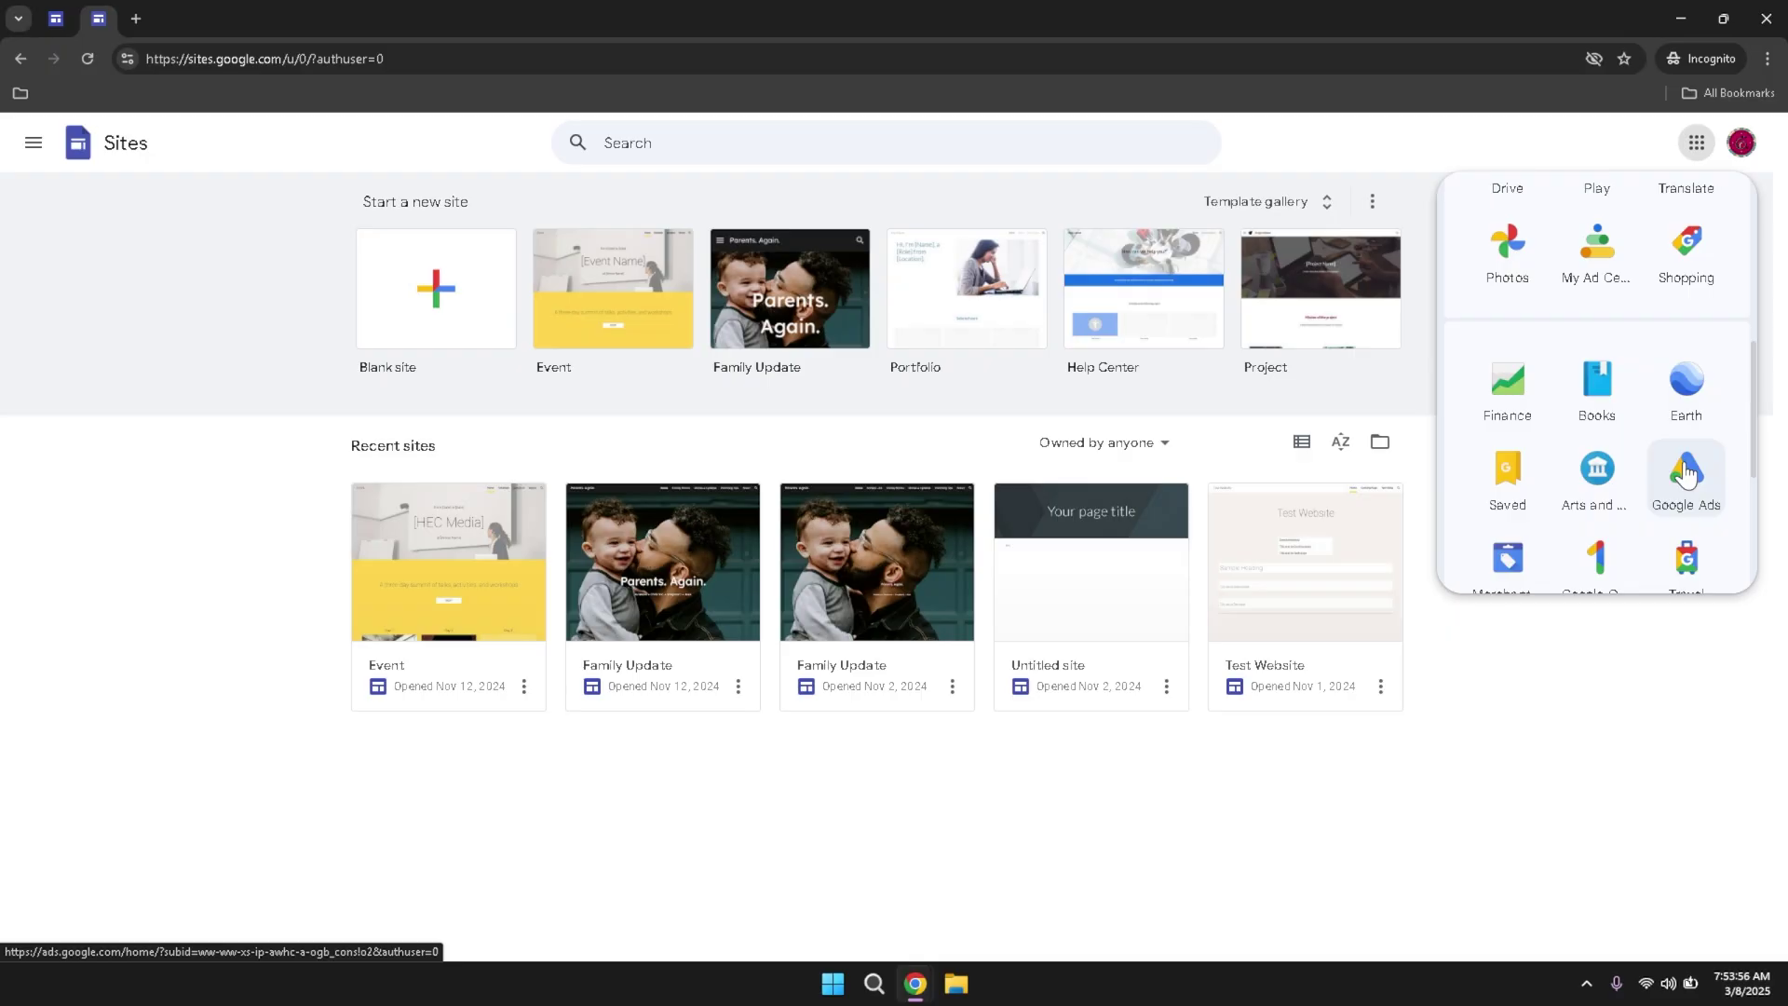
pyautogui.scroll(-2, 1685, 477)
pyautogui.scroll(-2, 1687, 477)
pyautogui.scroll(10, 1685, 475)
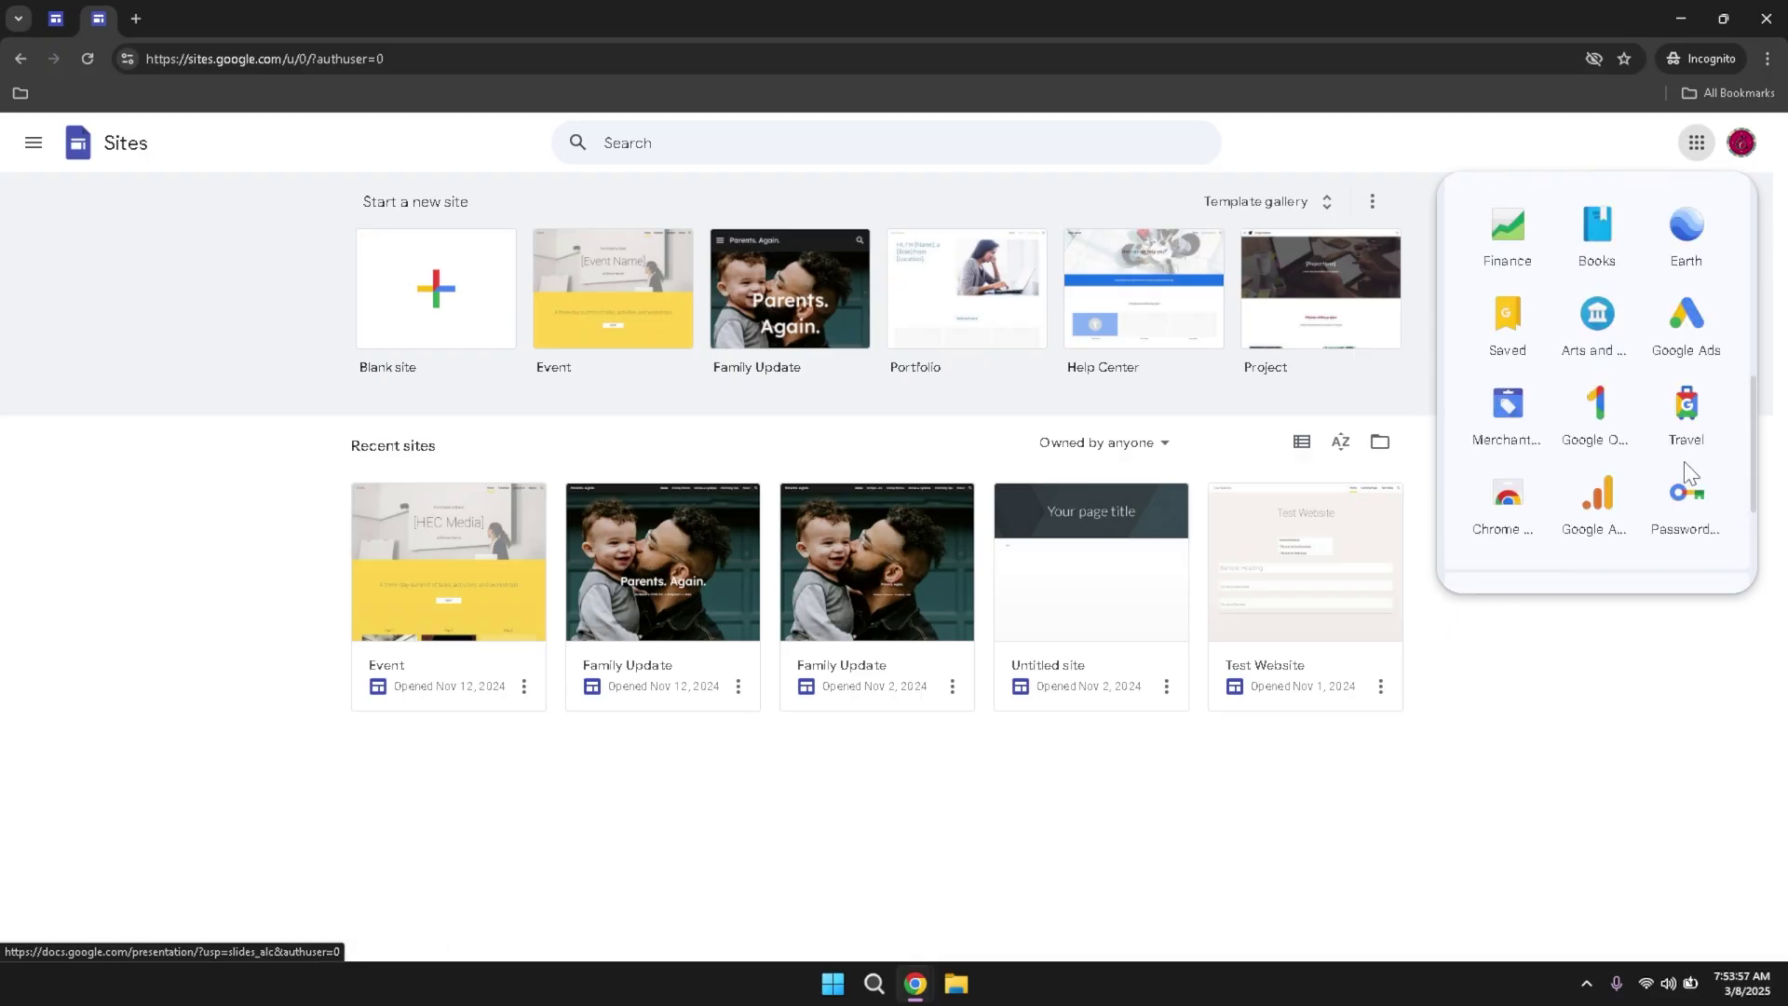
pyautogui.scroll(2, 1685, 471)
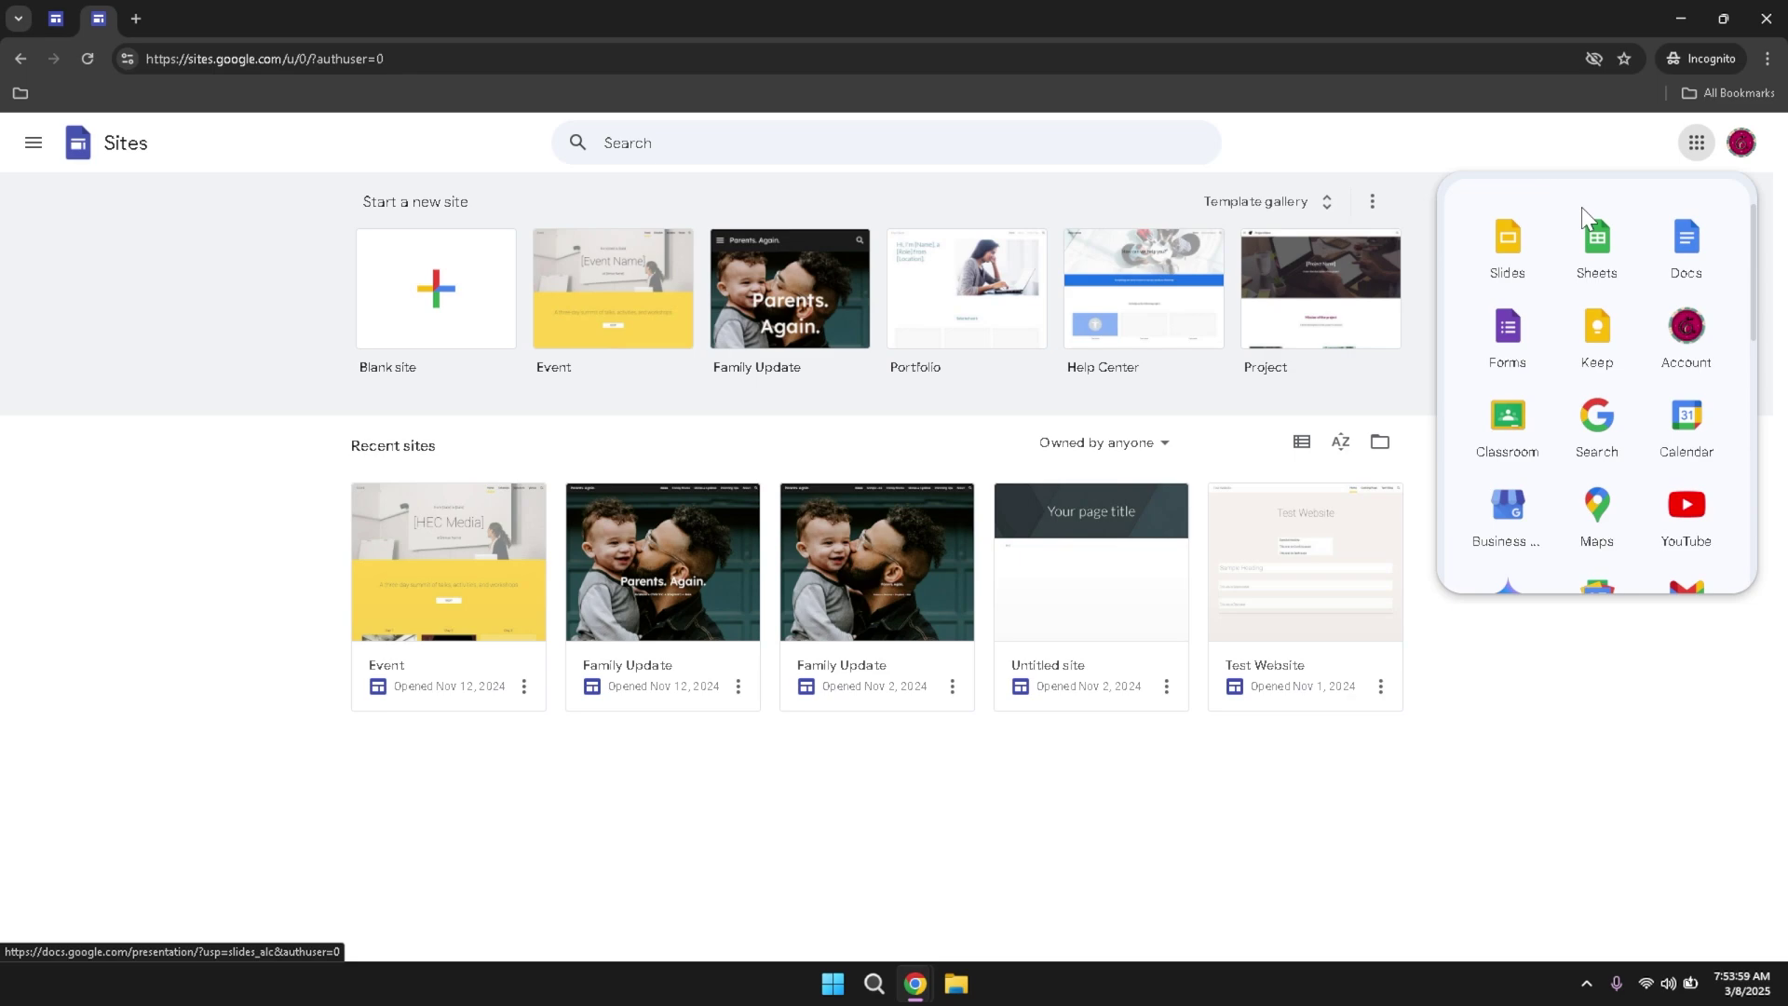
pyautogui.click(1571, 149)
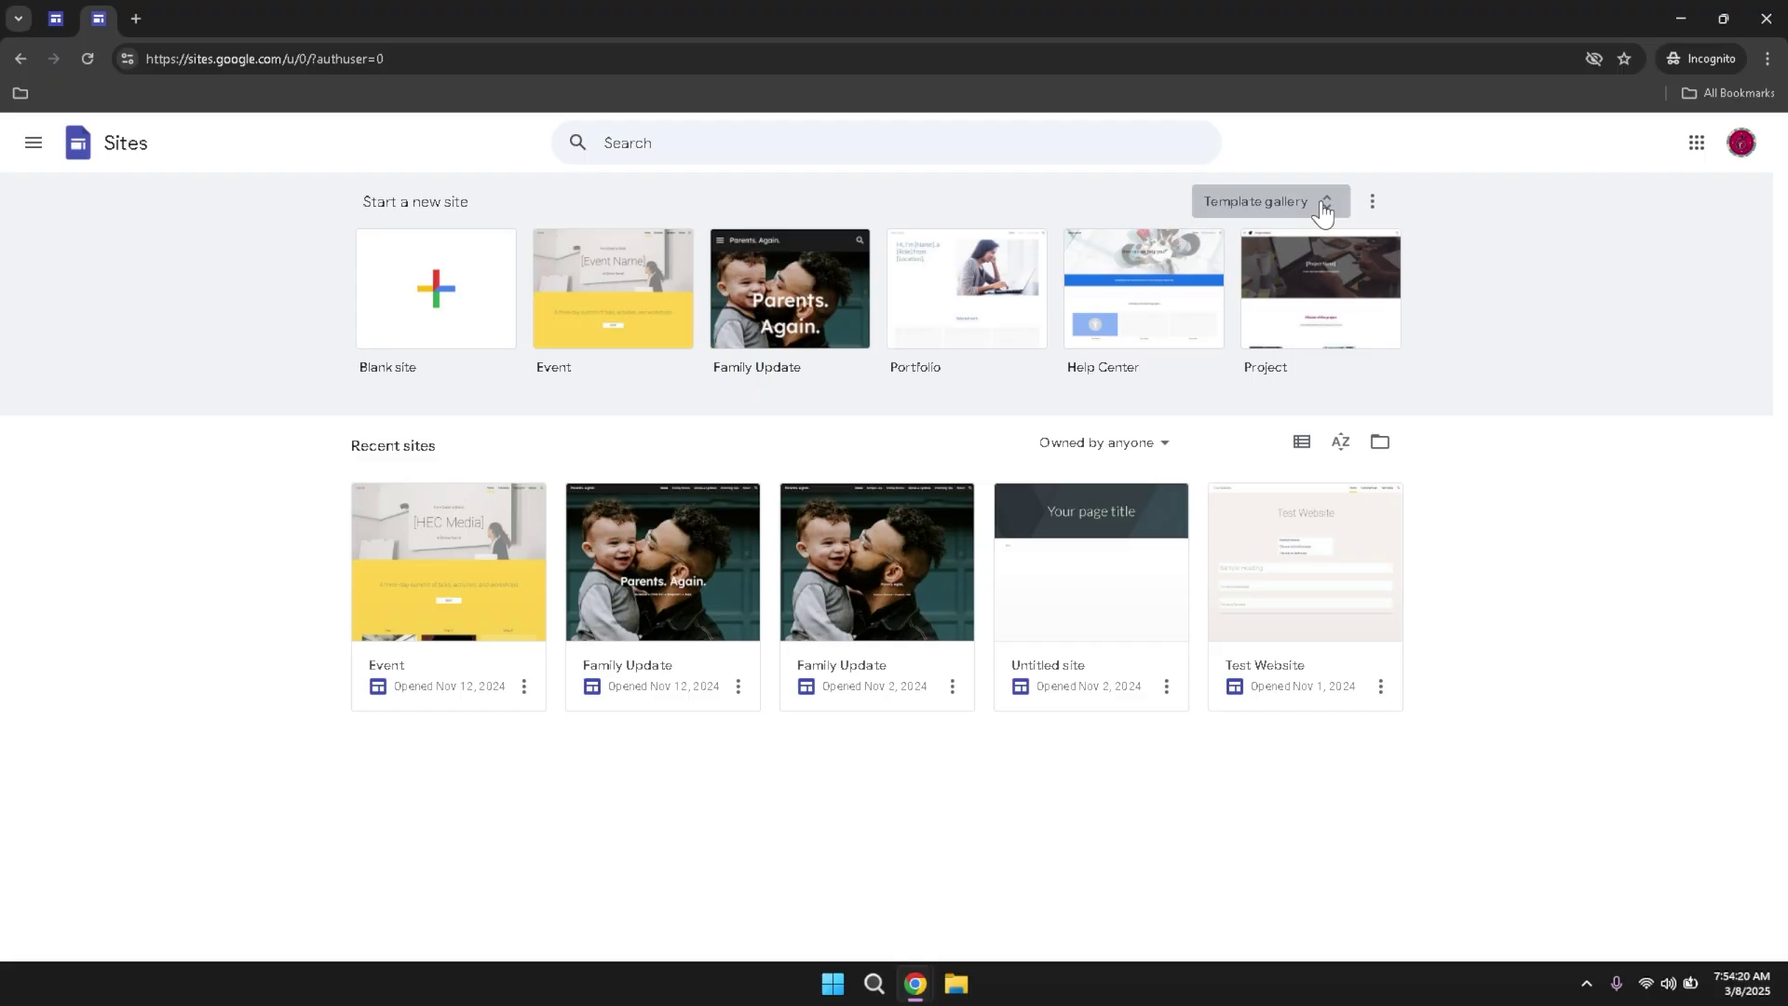
pyautogui.click(1259, 209)
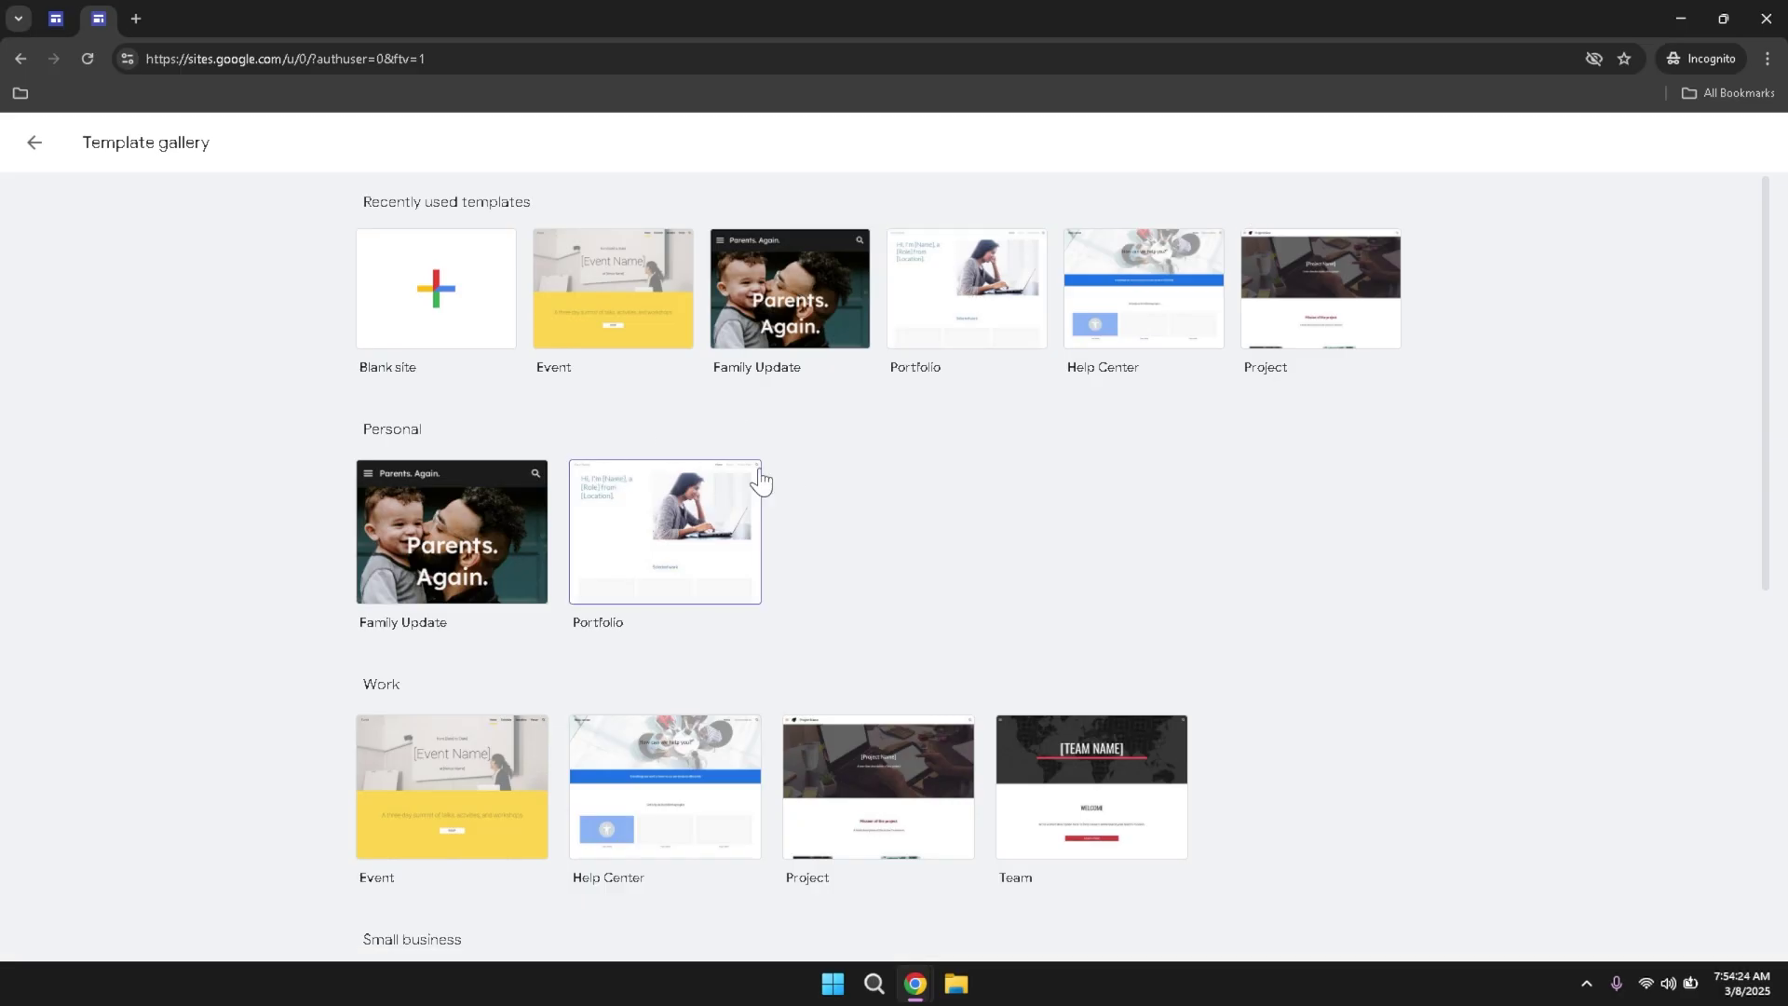
pyautogui.scroll(-5, 847, 464)
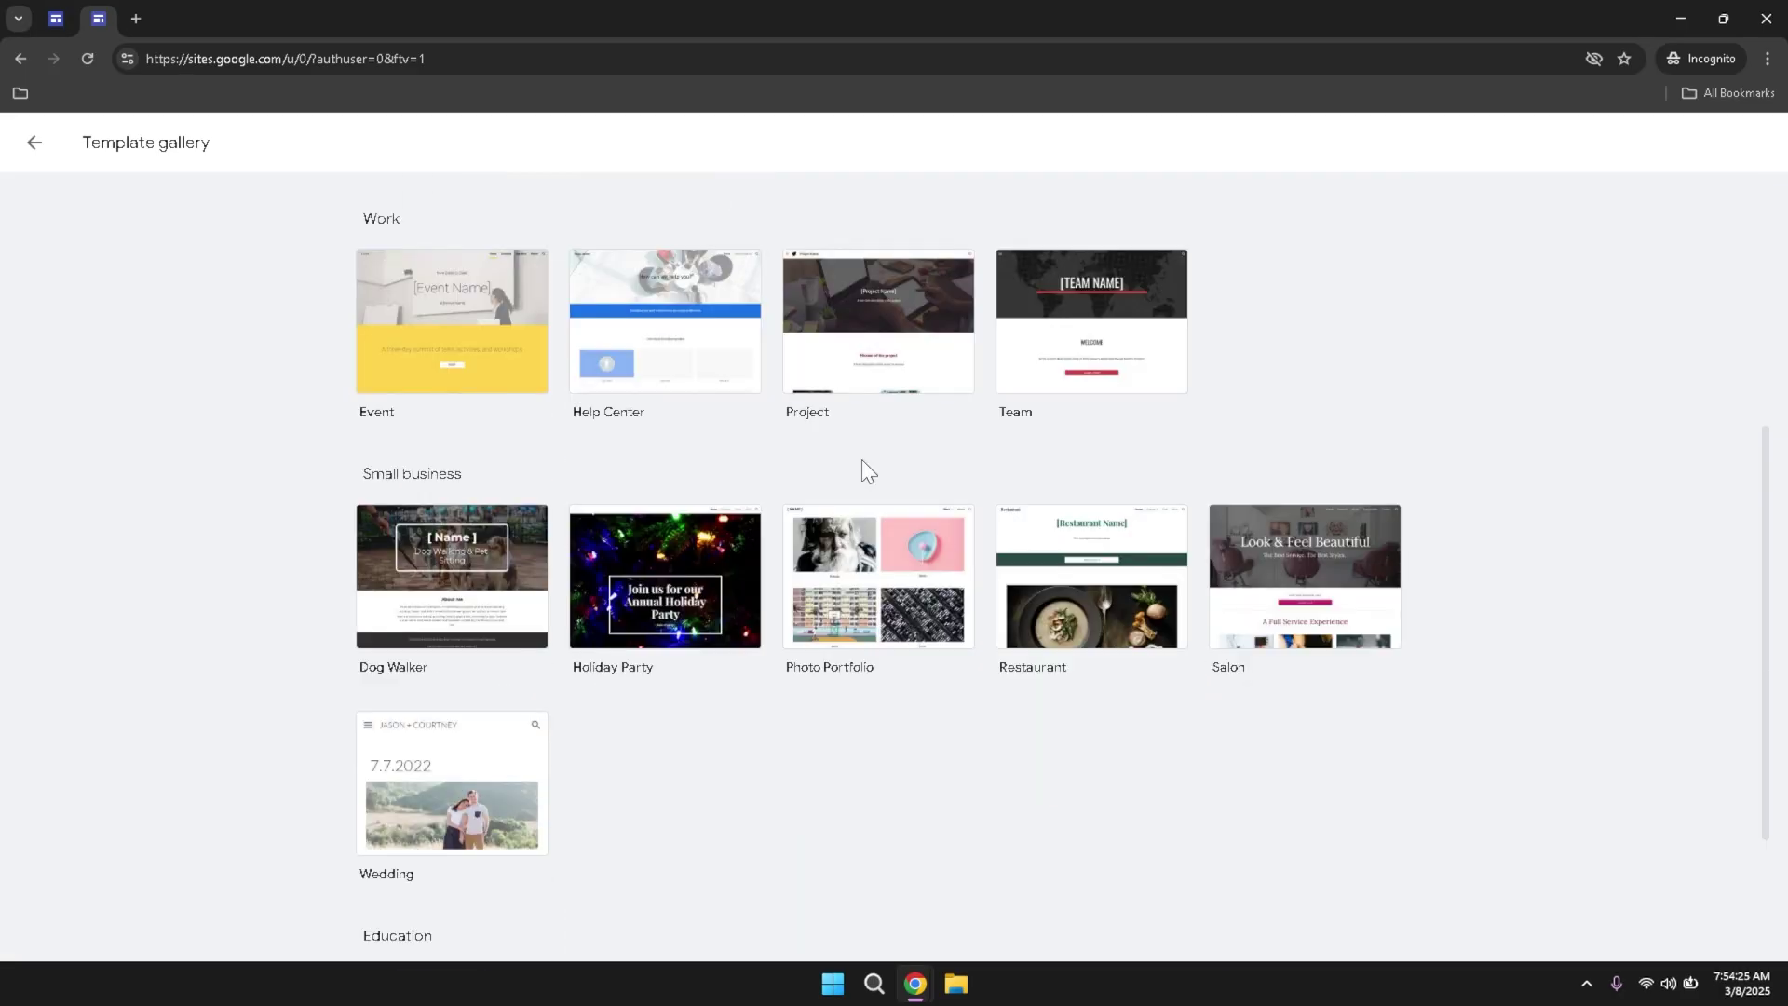
pyautogui.scroll(-2, 862, 460)
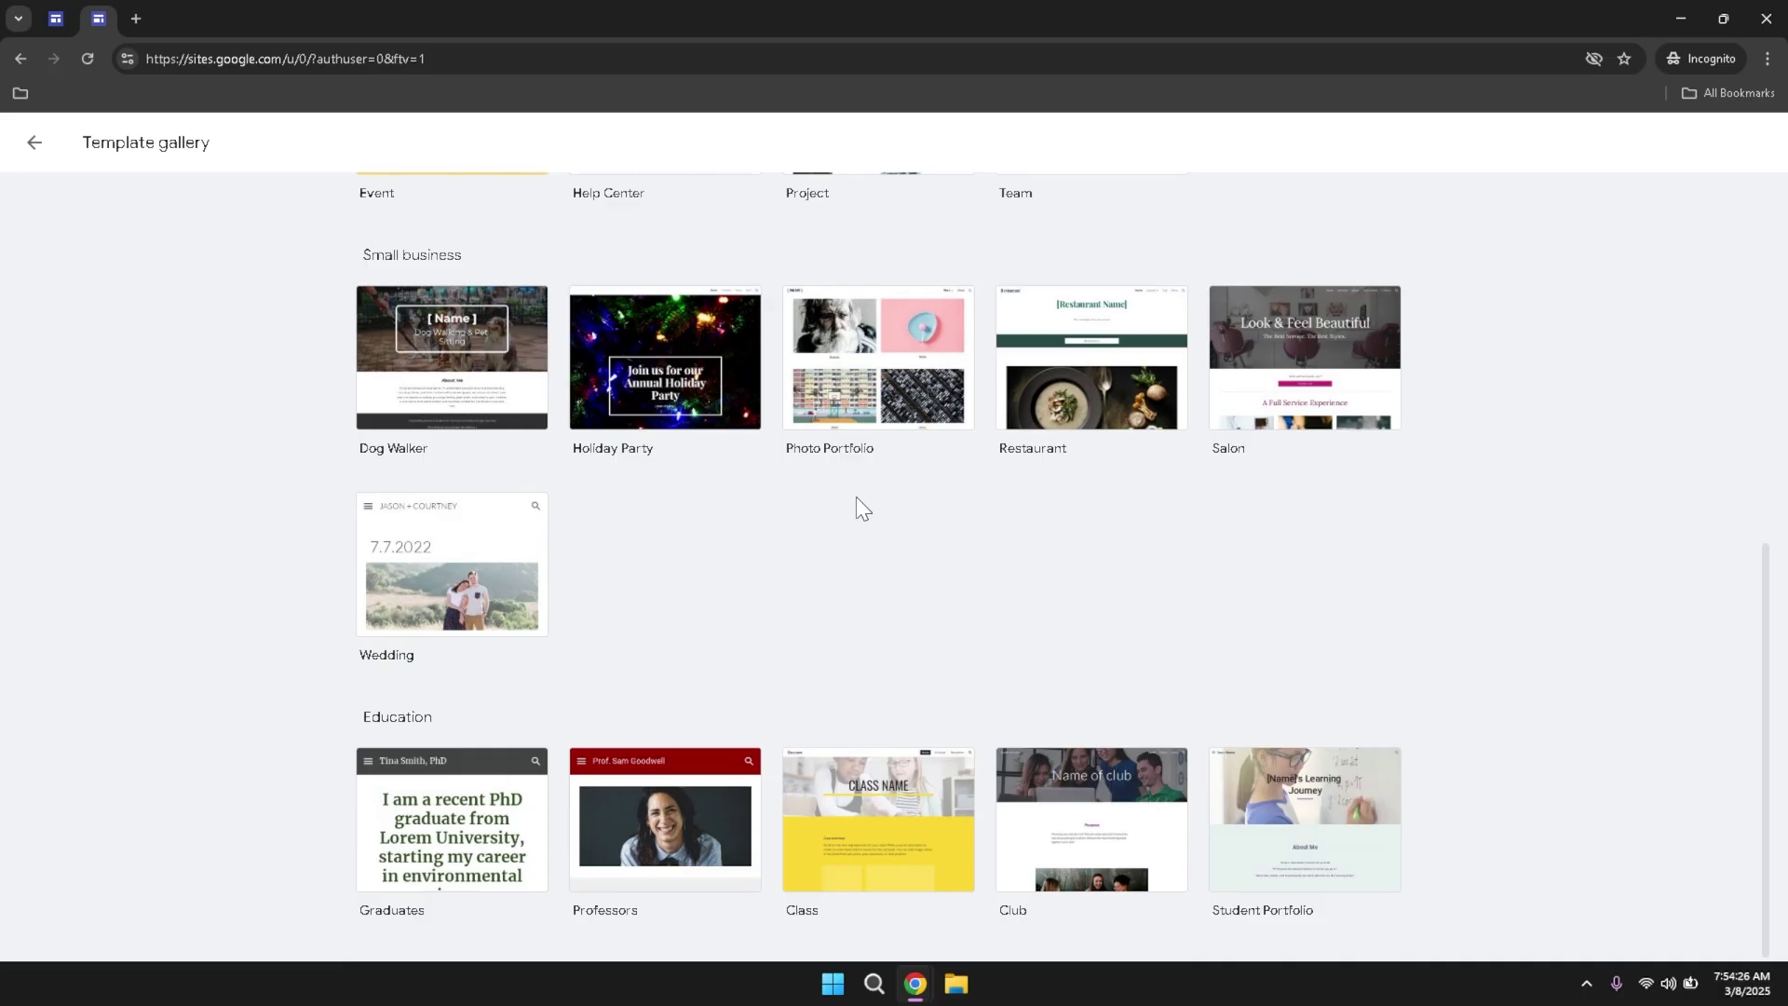
pyautogui.scroll(7, 857, 498)
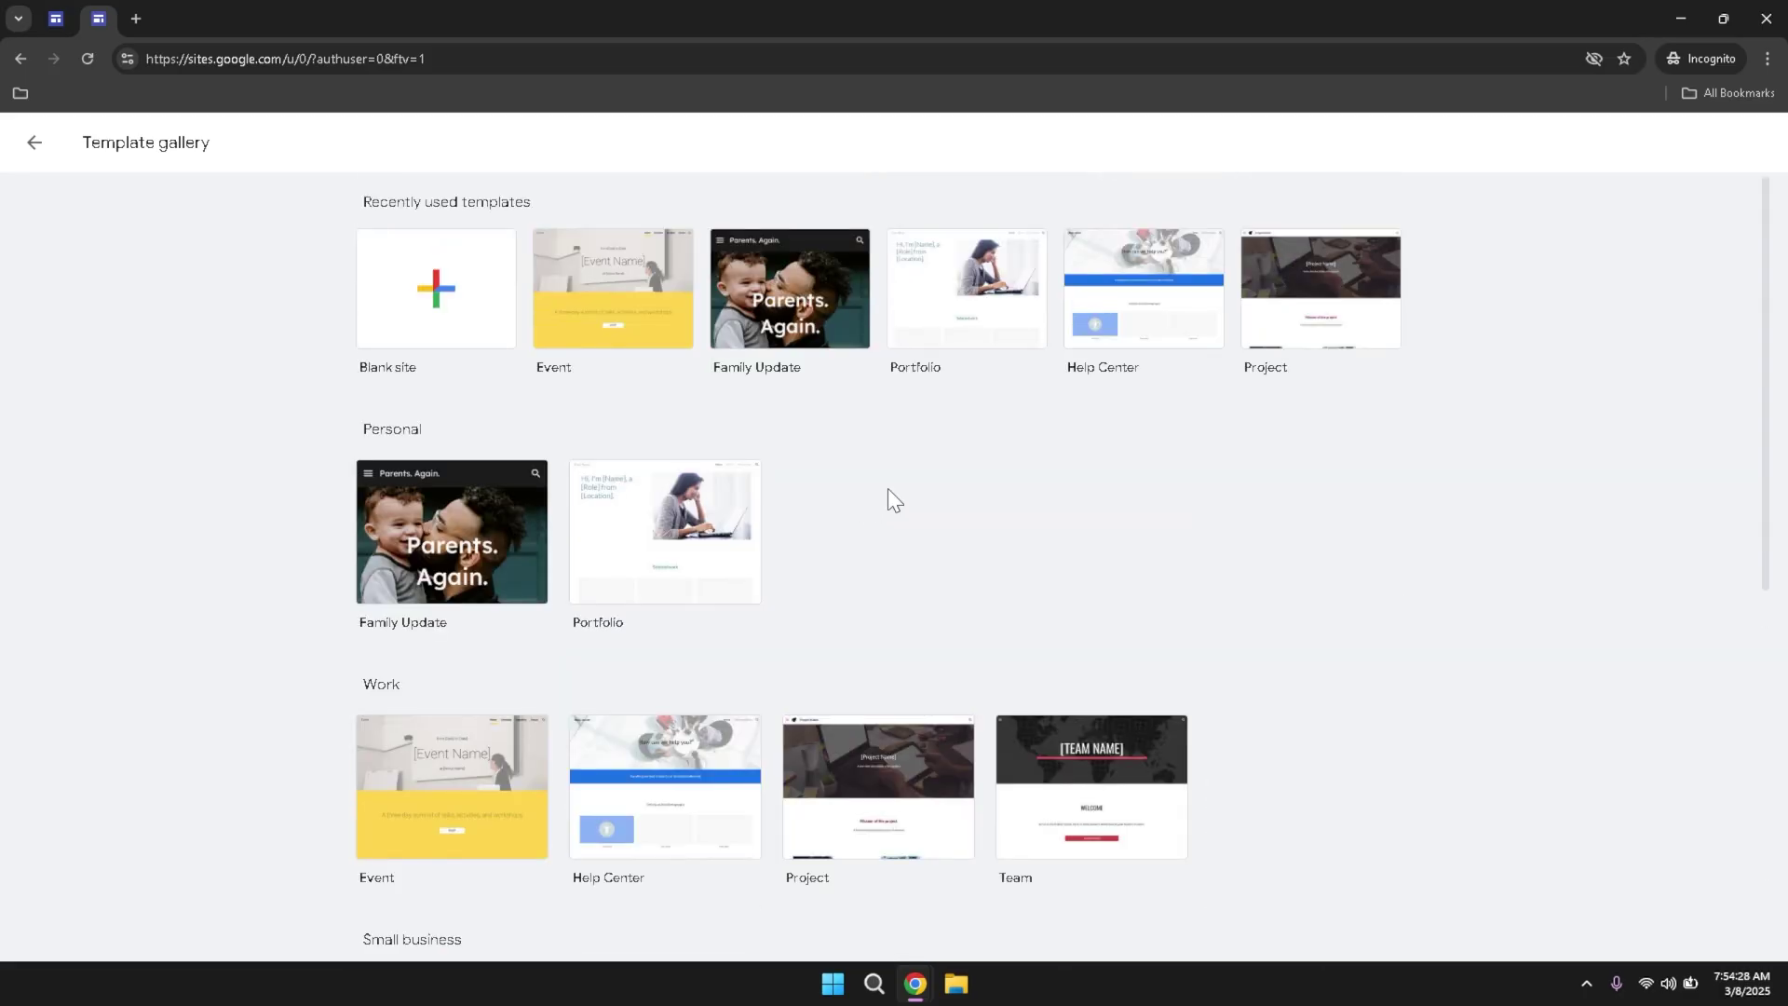
pyautogui.click(34, 145)
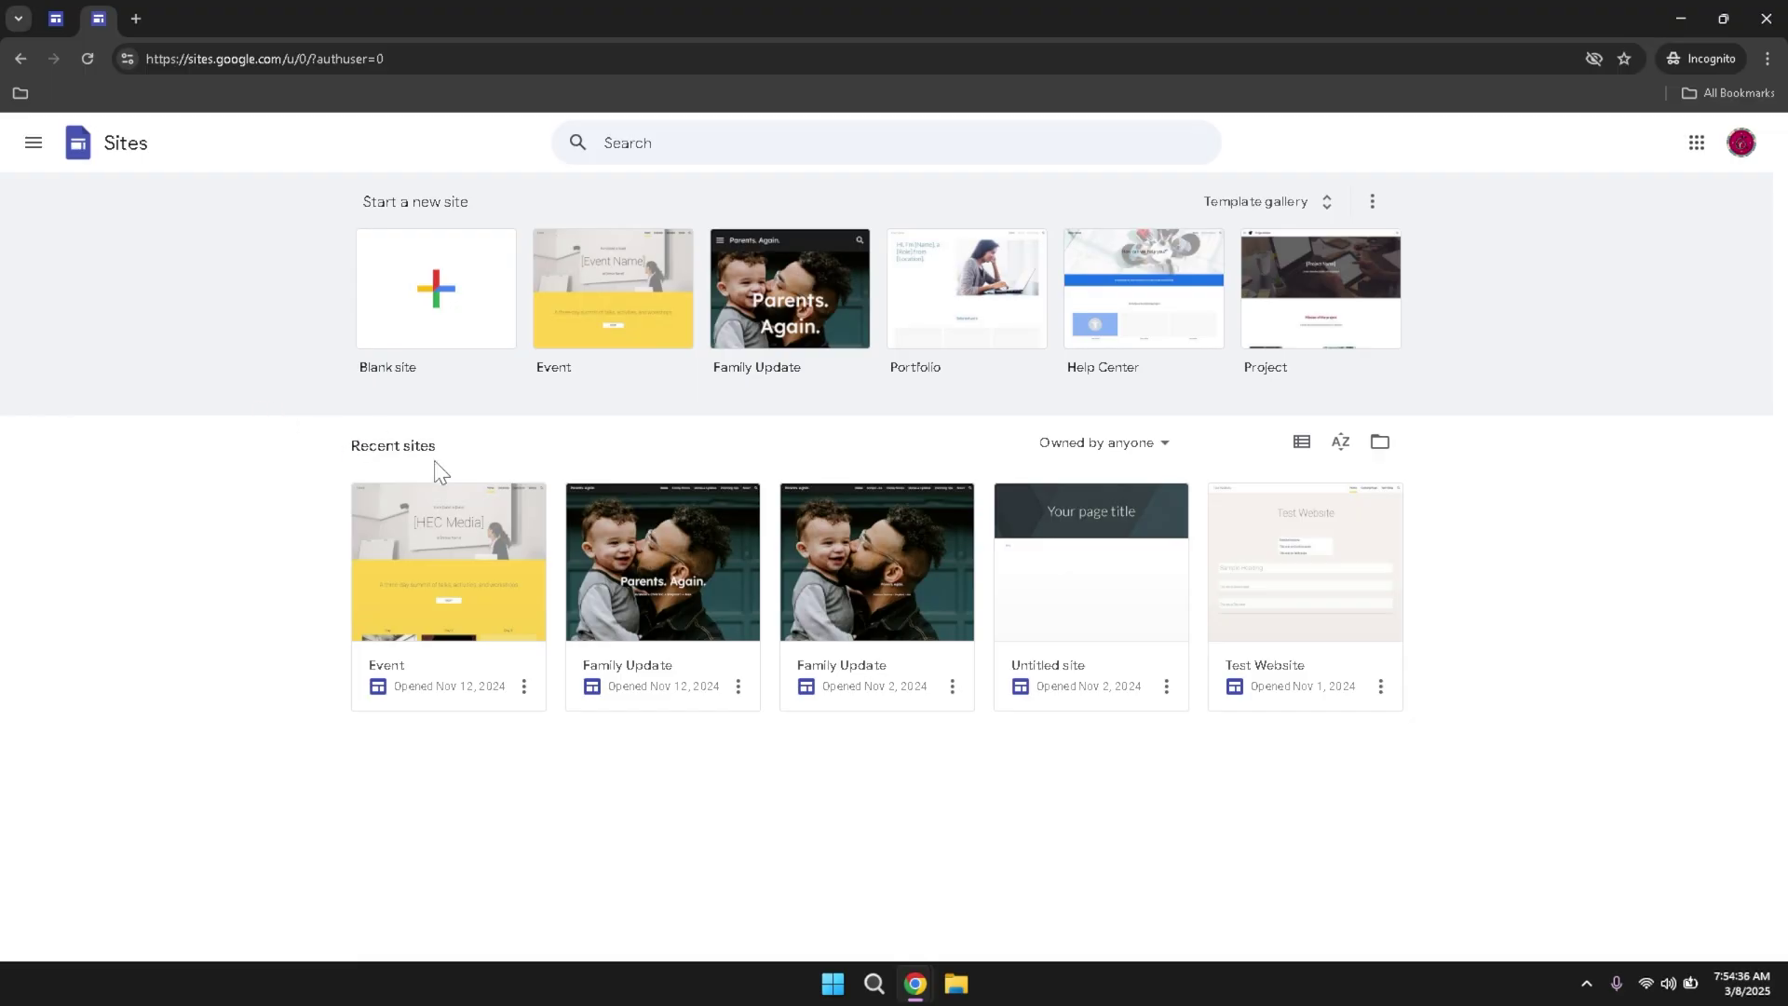
pyautogui.moveTo(355, 455); pyautogui.dragTo(460, 457)
pyautogui.click(478, 459)
# - Create a Blank site and deselect its 'Your page title' header box
pyautogui.click(452, 307)
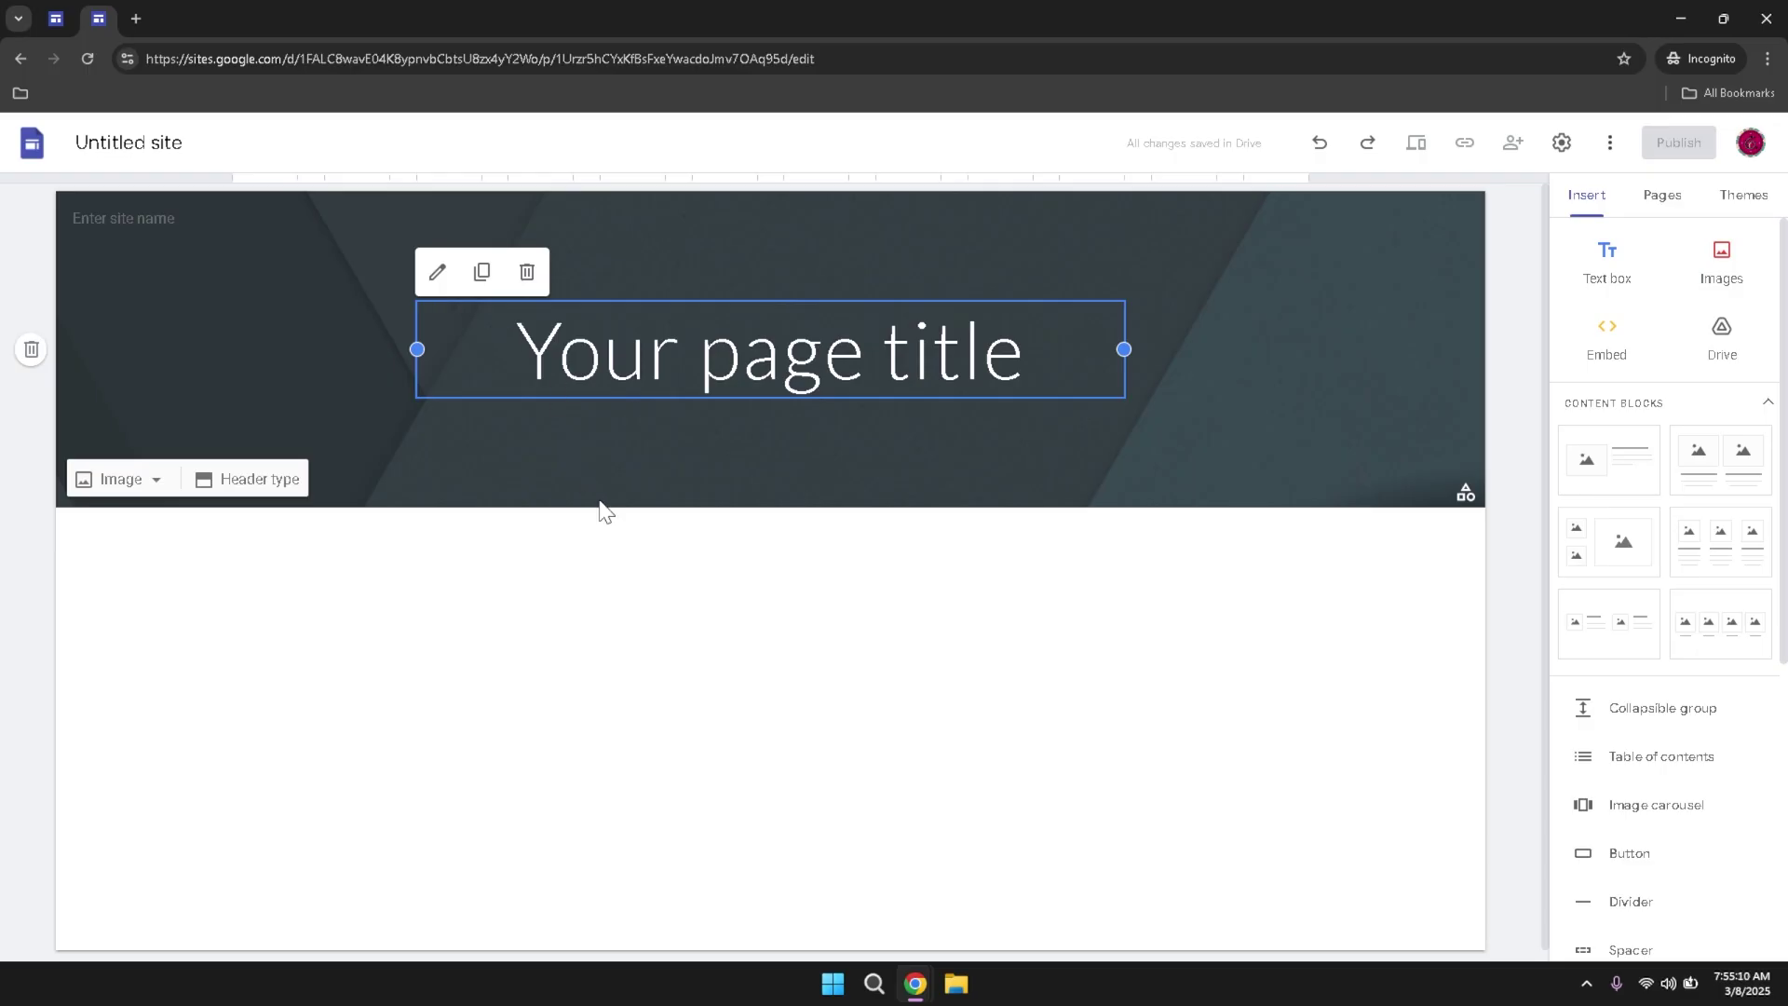
pyautogui.click(935, 145)
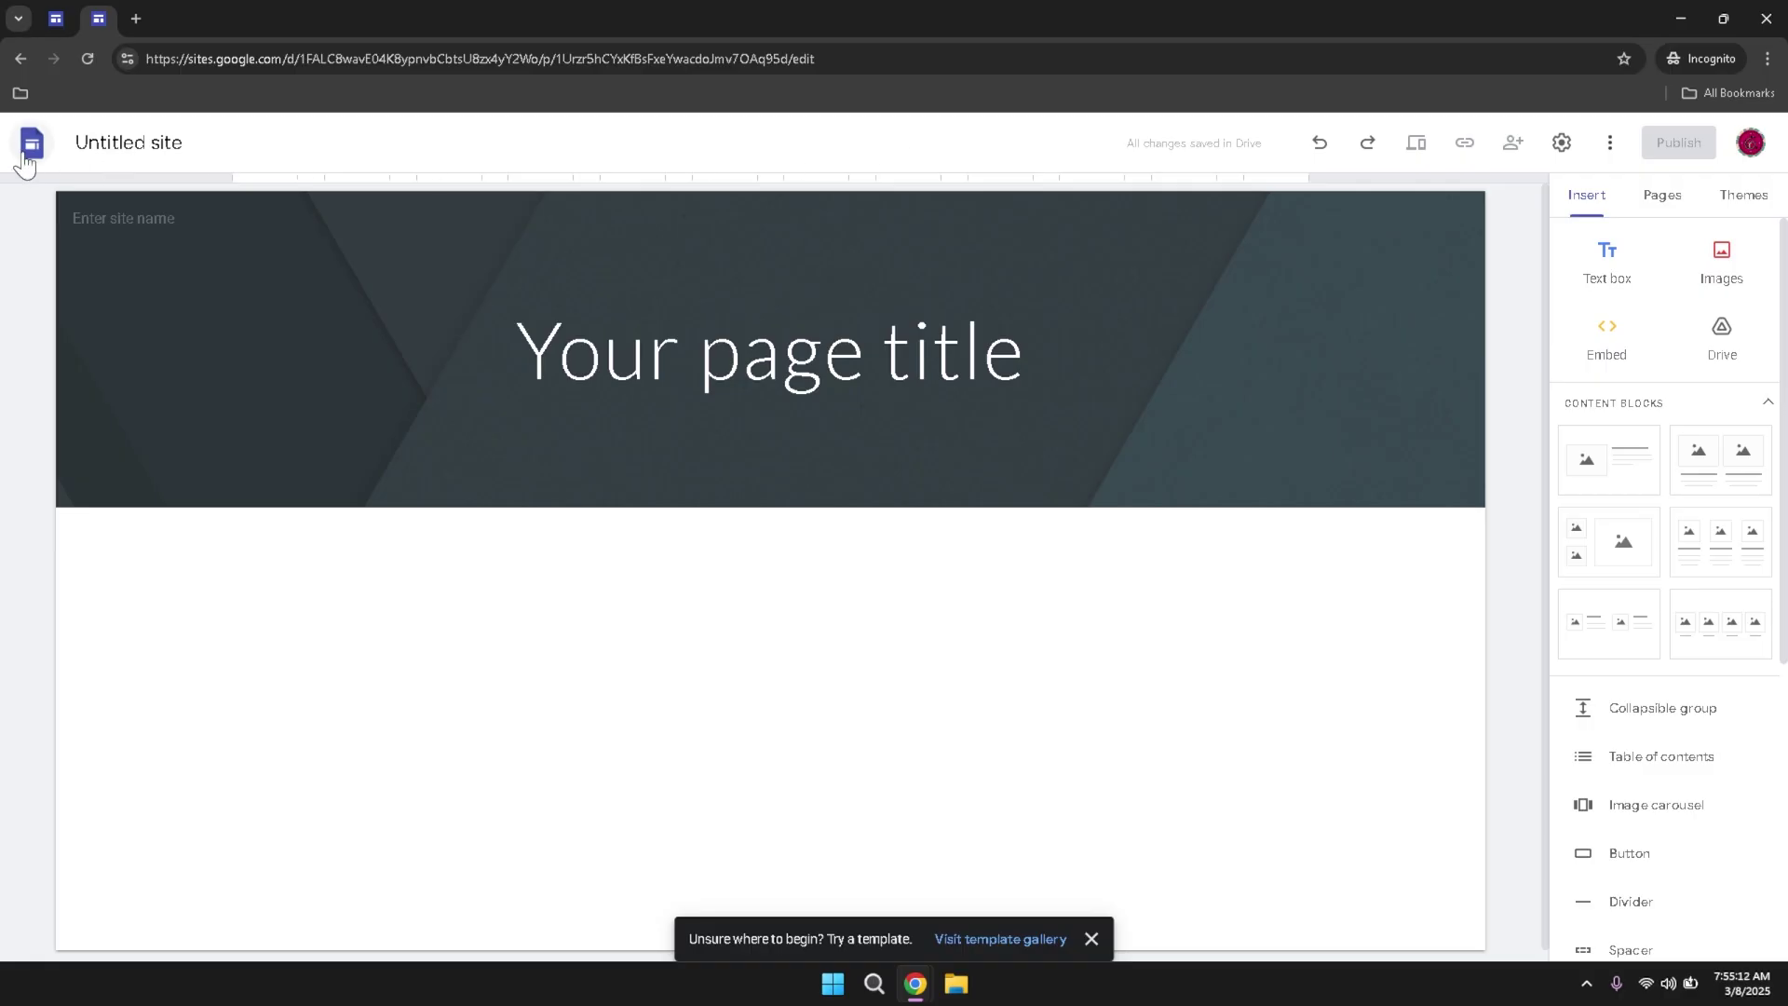
# - Rename the site from 'Untitled site' to 'Sample Site'
pyautogui.click(108, 143)
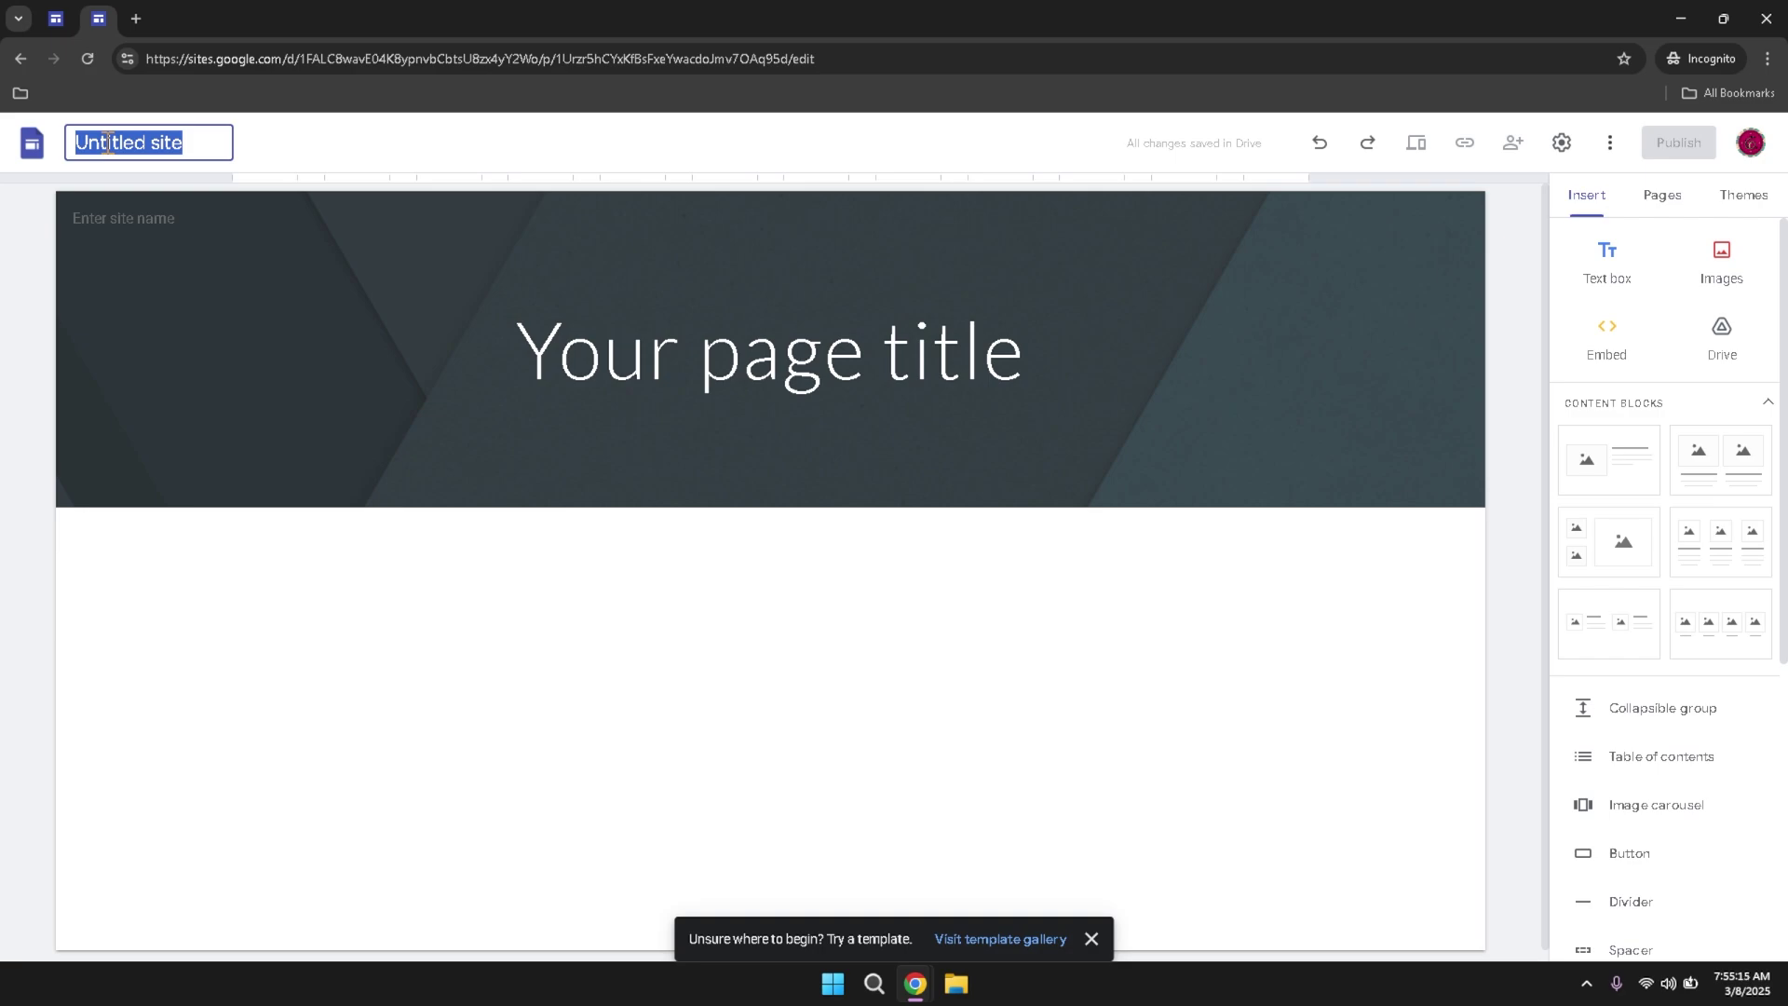
pyautogui.write('Sample')
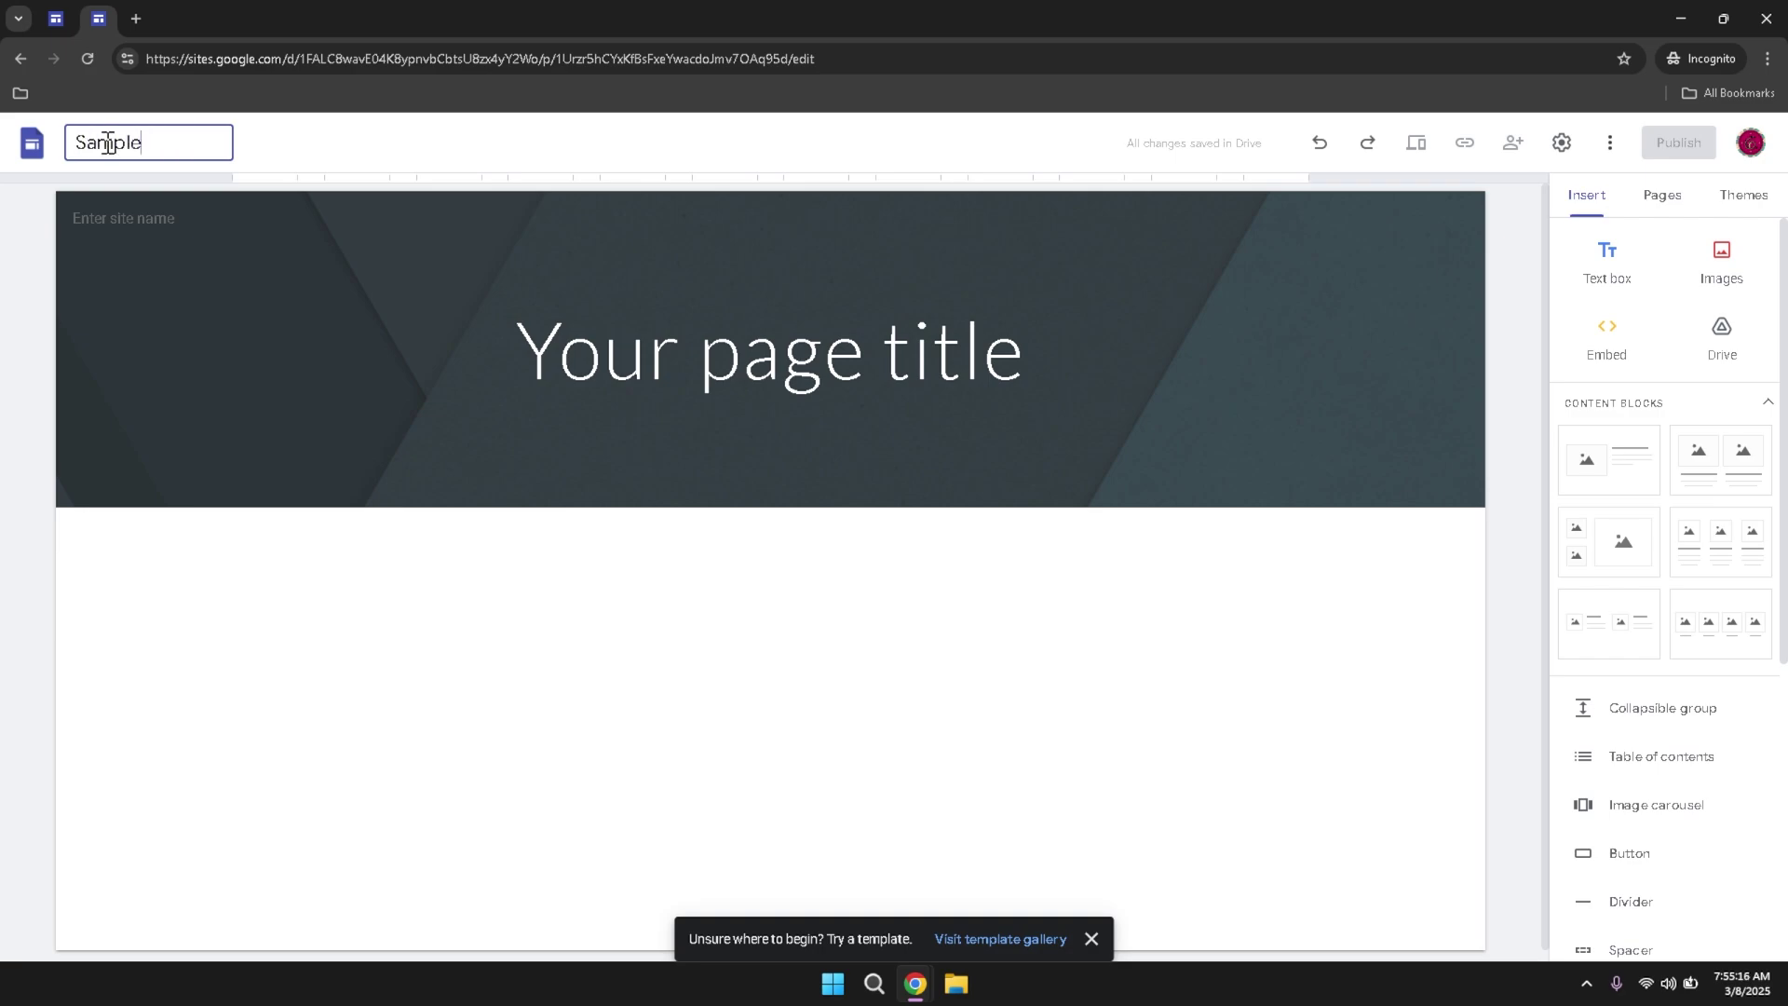
pyautogui.write(' Site')
pyautogui.click(384, 149)
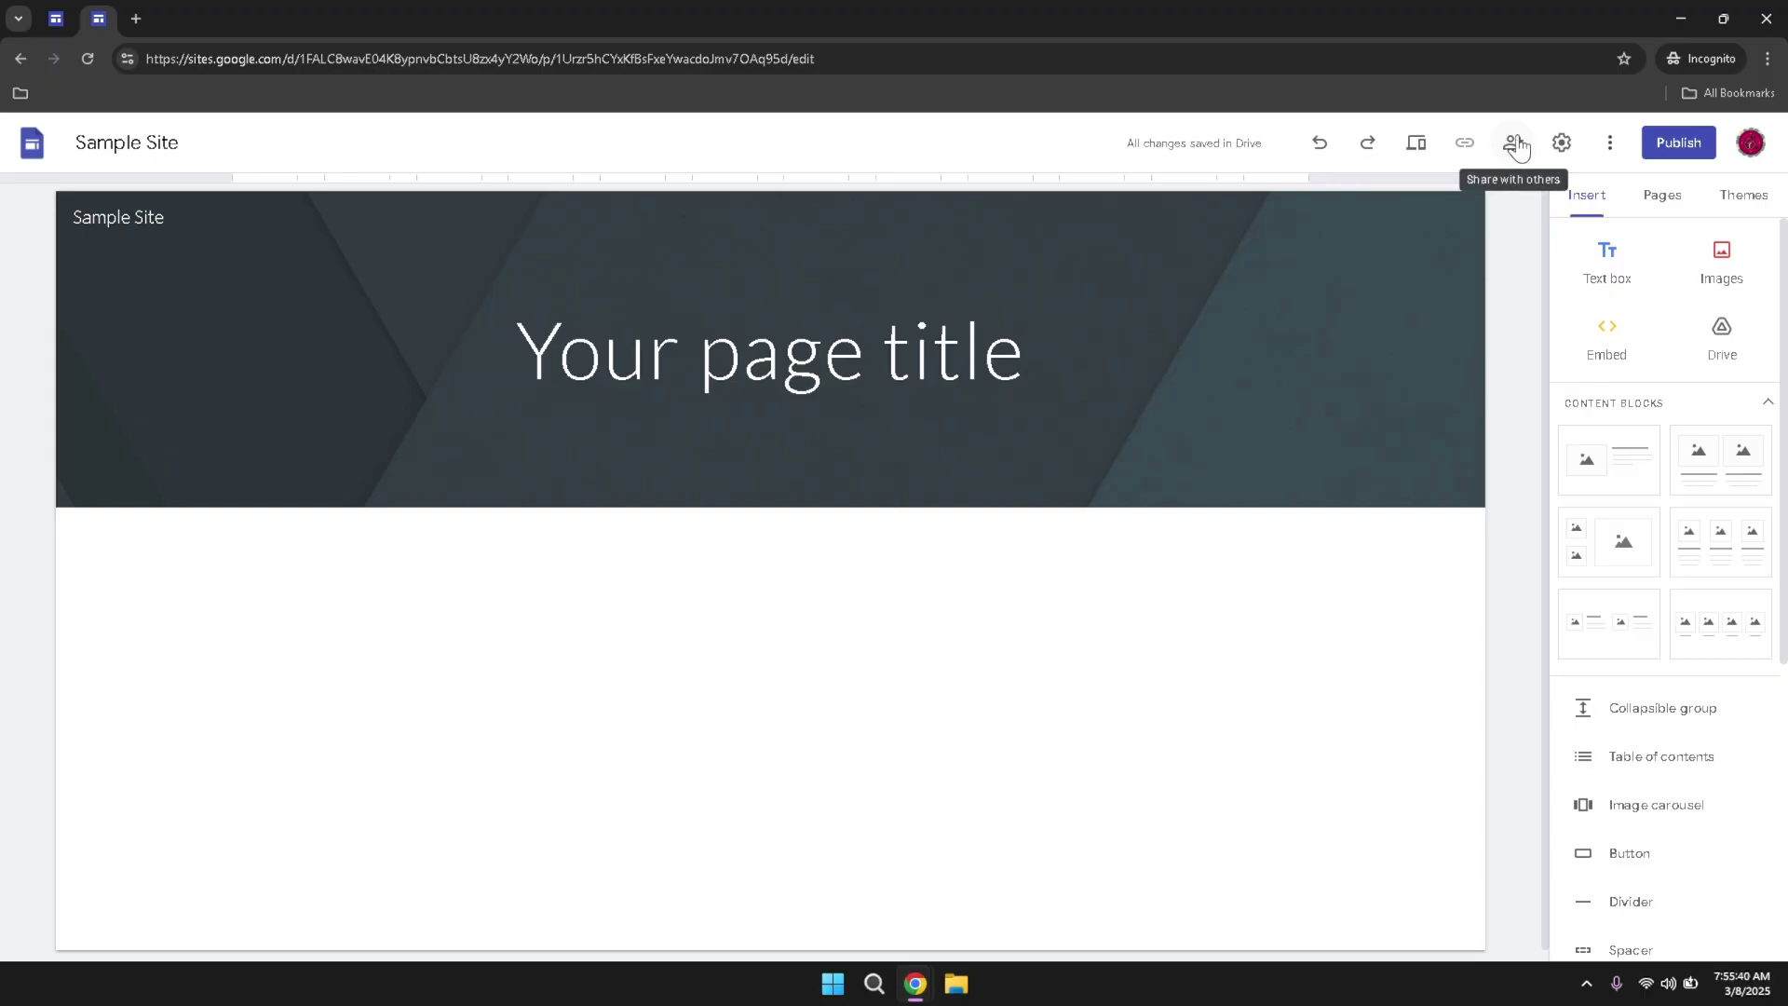
pyautogui.click(1611, 147)
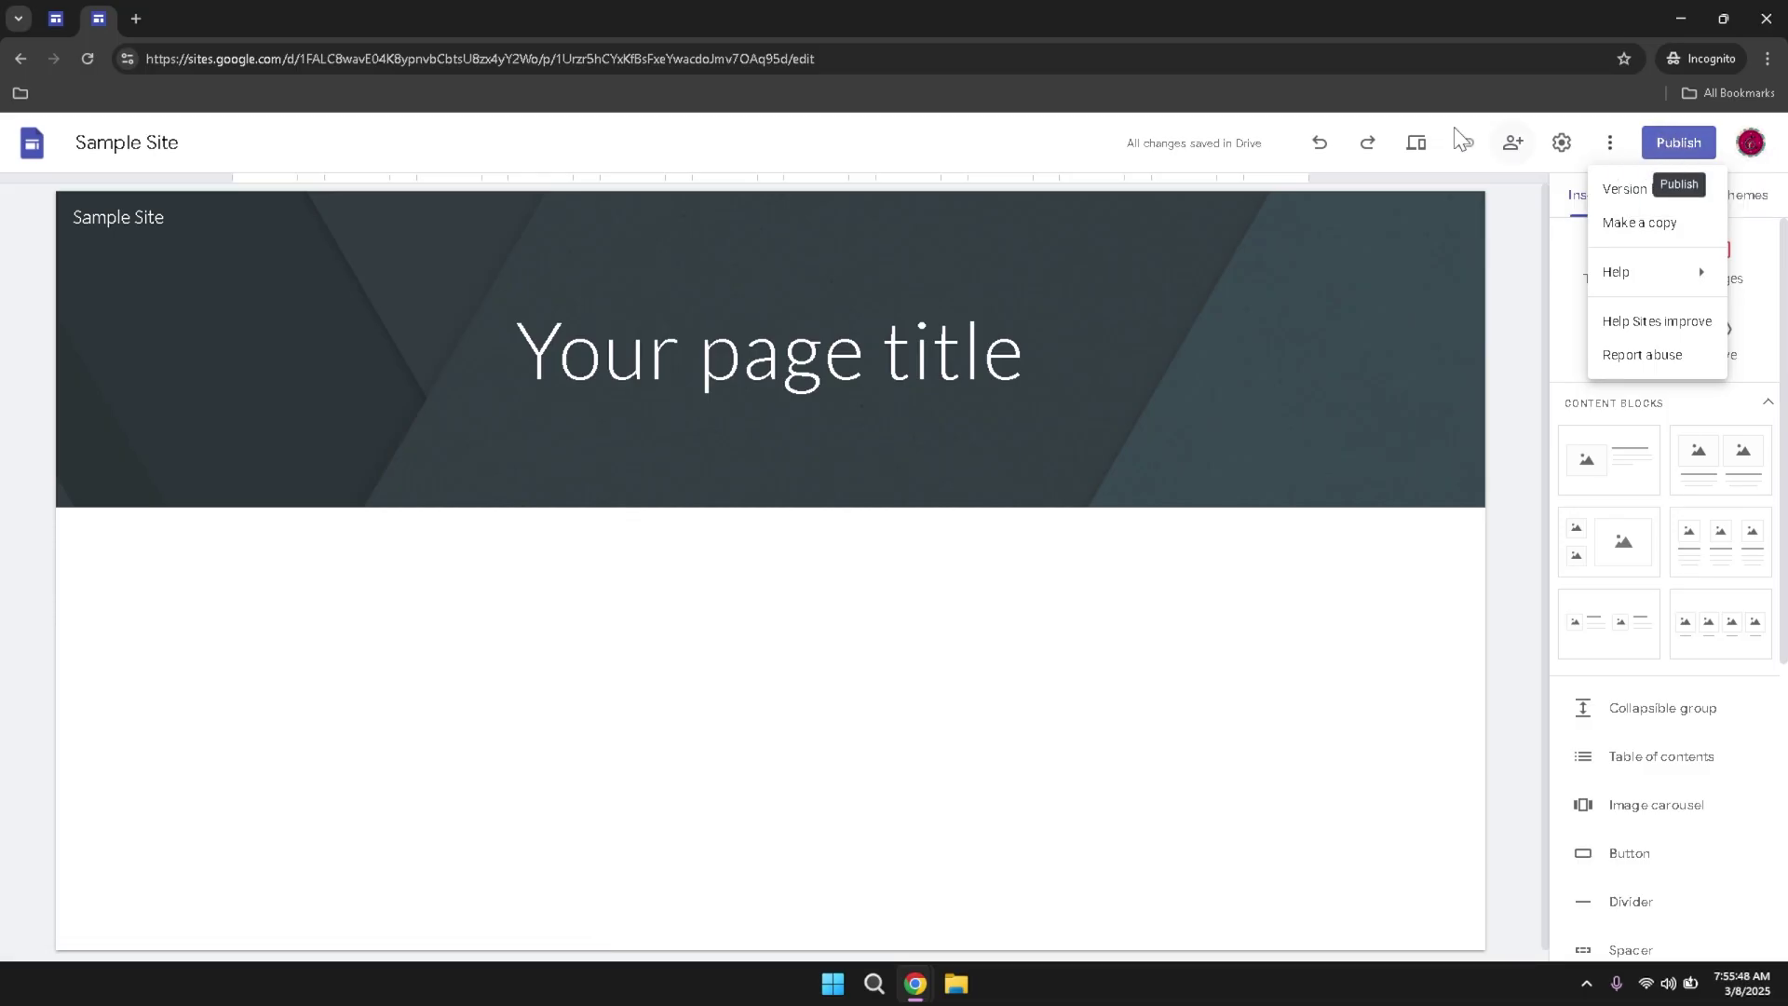
pyautogui.click(983, 155)
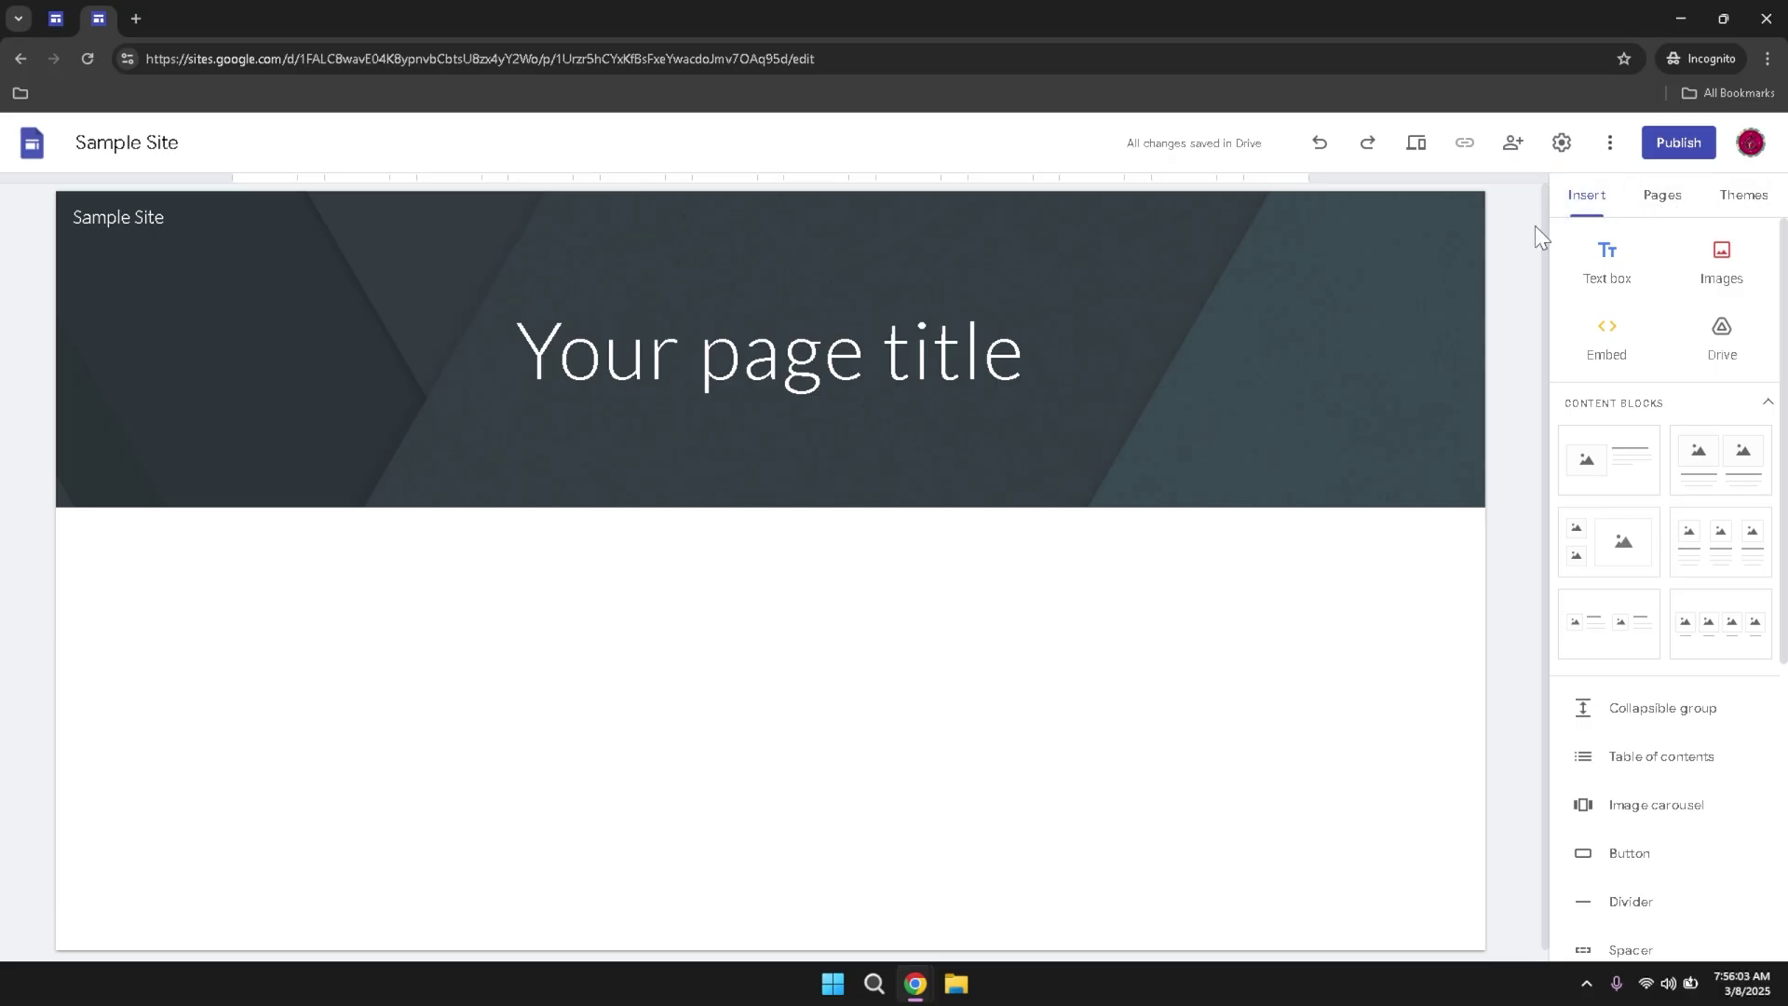
pyautogui.click(1581, 215)
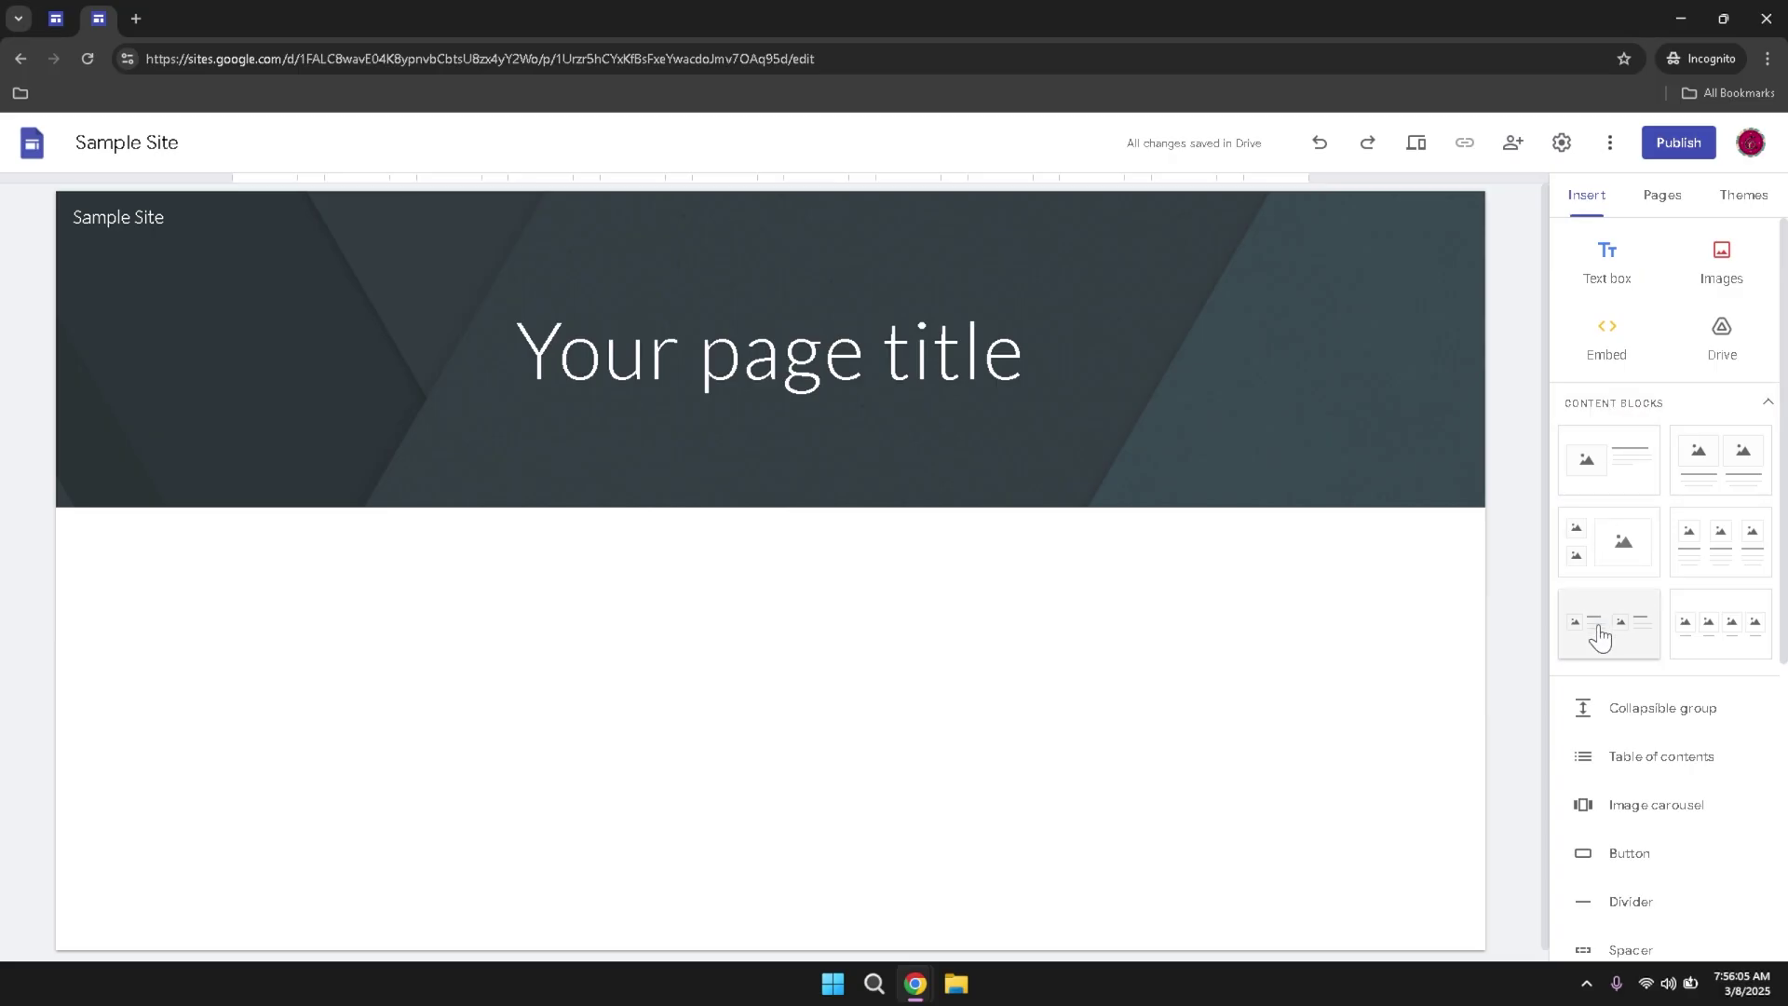
pyautogui.scroll(-5, 1601, 638)
pyautogui.scroll(5, 1600, 638)
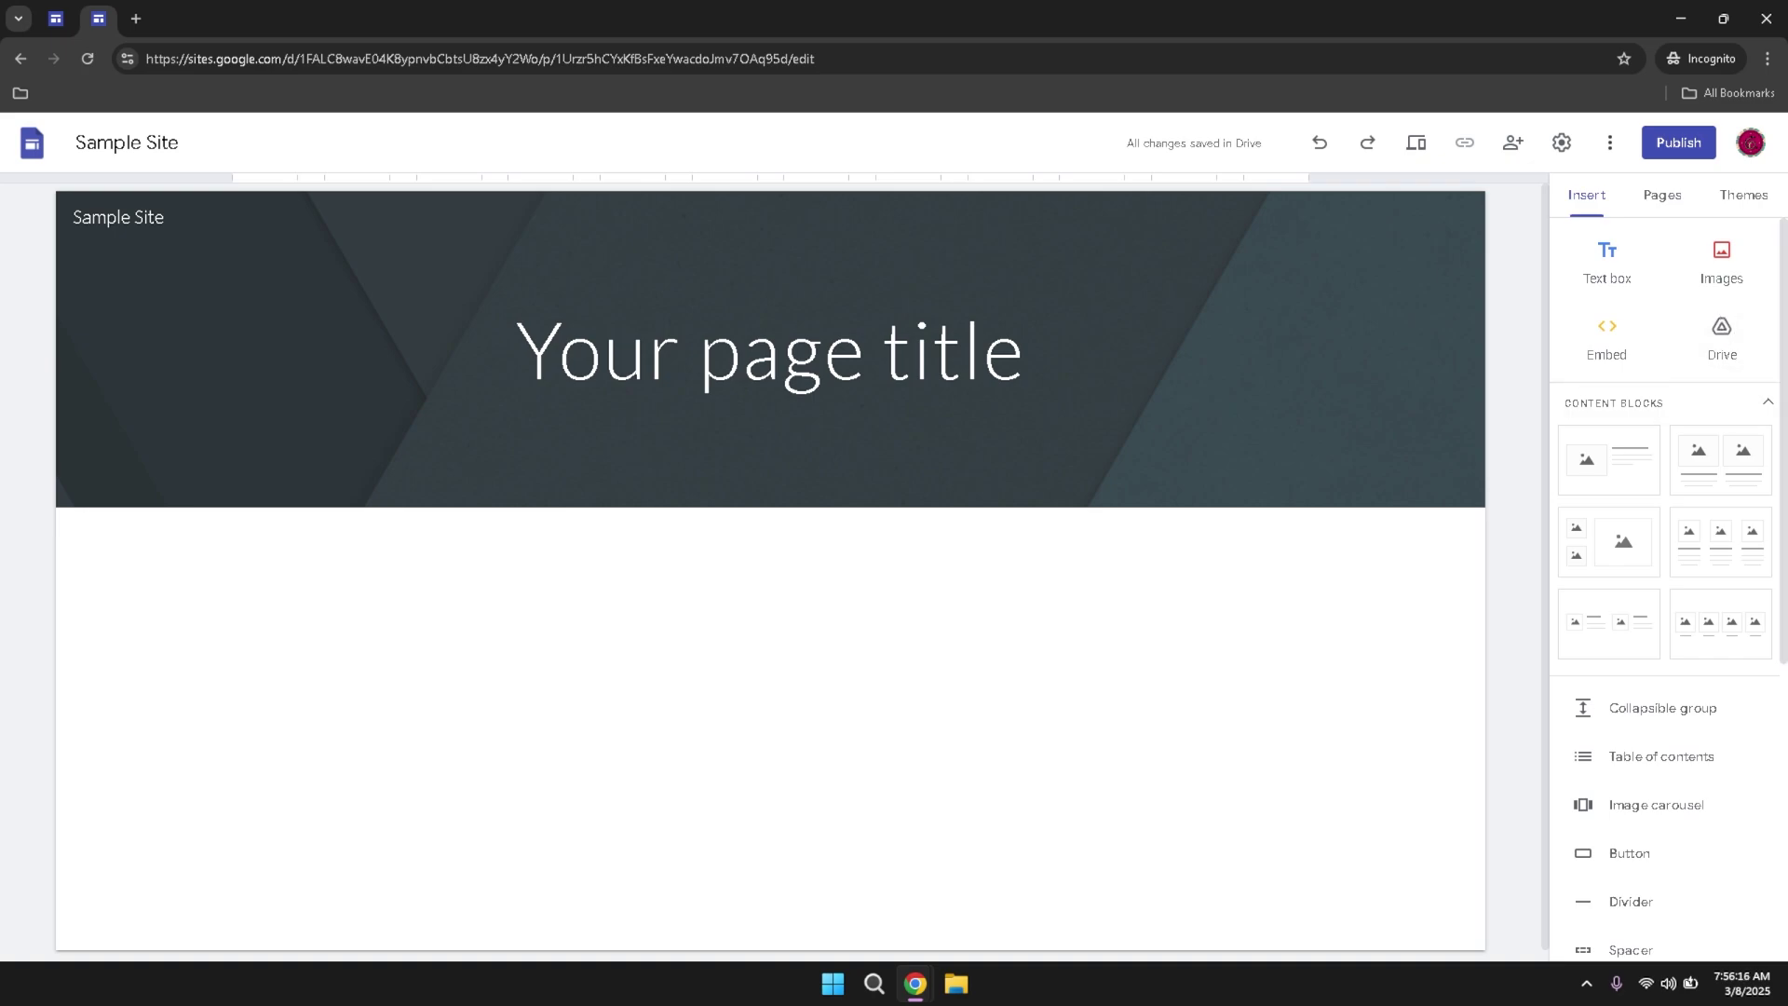
pyautogui.moveTo(1784, 358); pyautogui.dragTo(1784, 446)
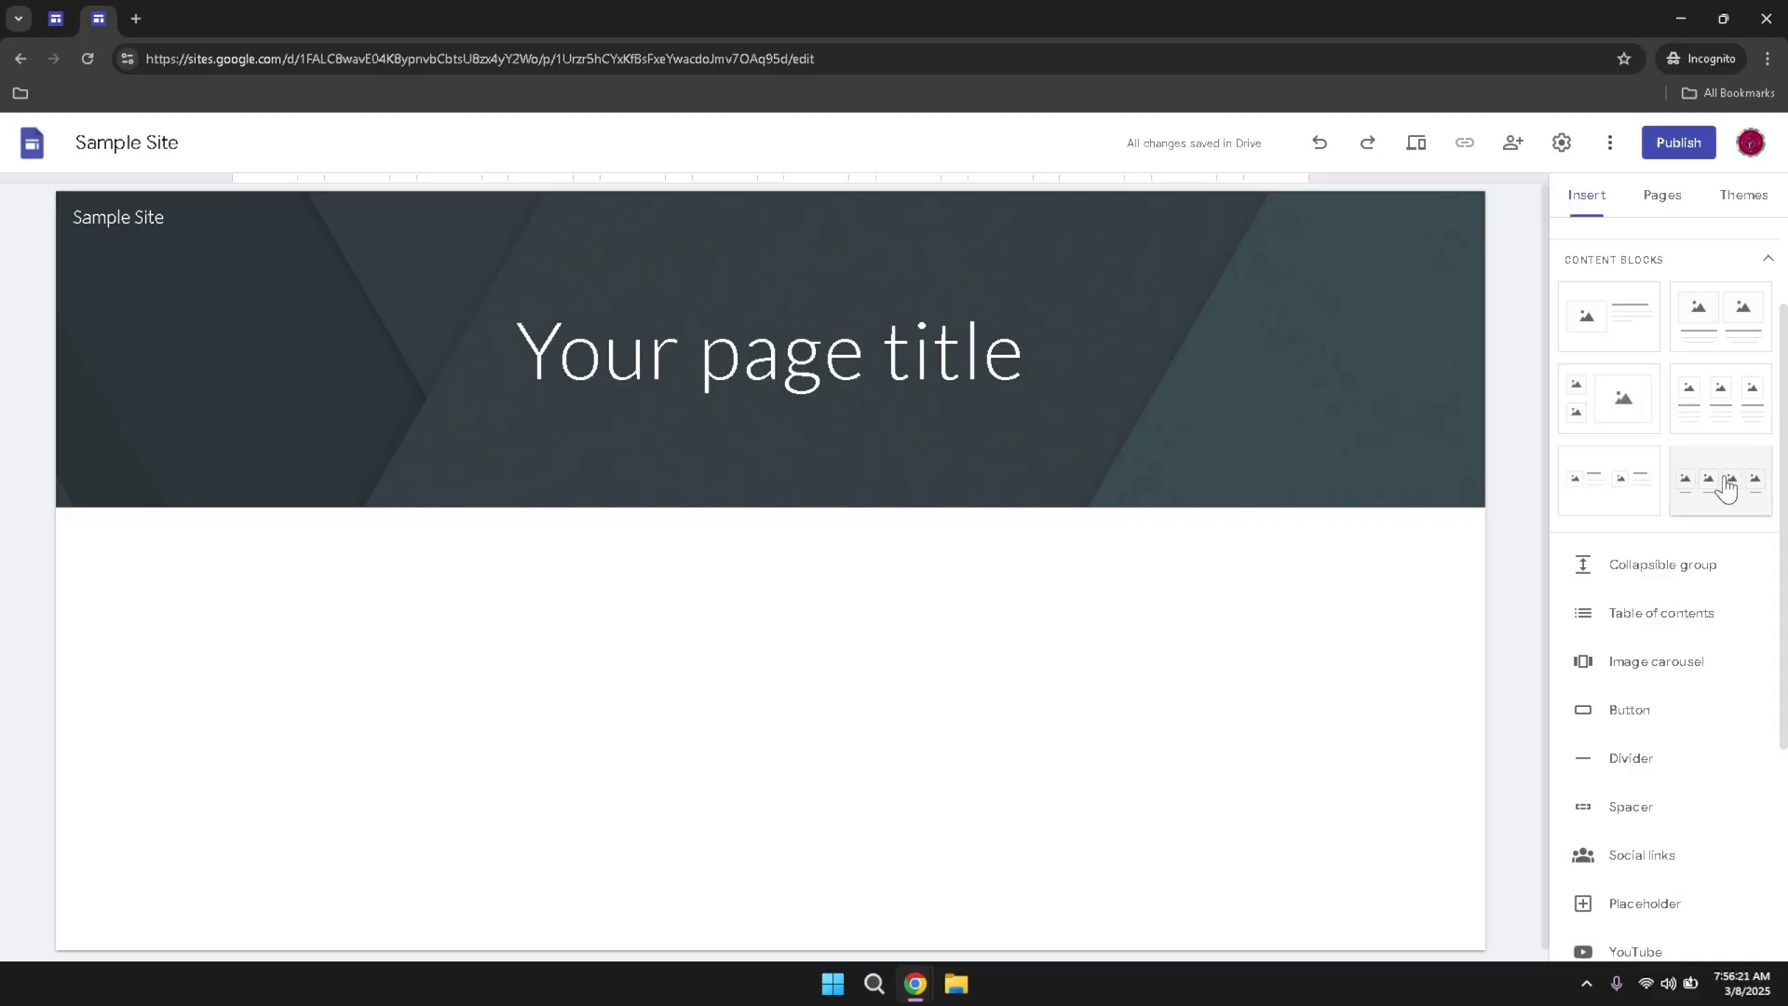
pyautogui.moveTo(1780, 470); pyautogui.dragTo(1771, 515)
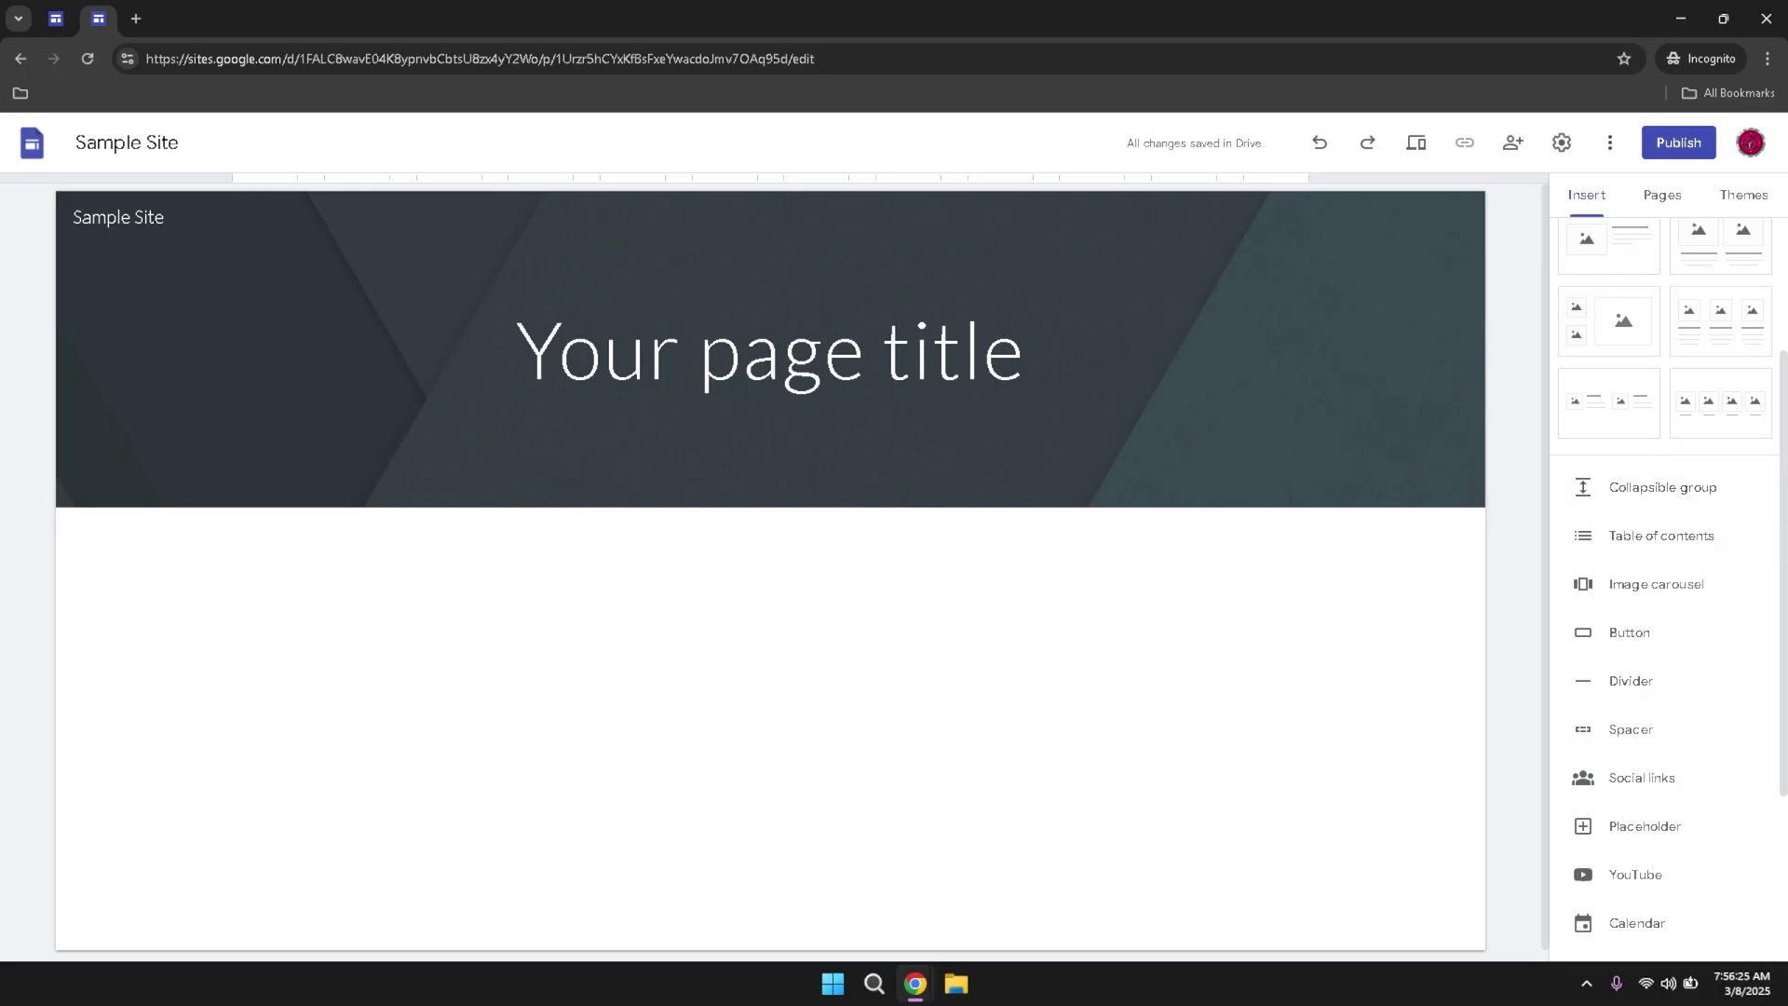
pyautogui.moveTo(1778, 526); pyautogui.dragTo(1778, 610)
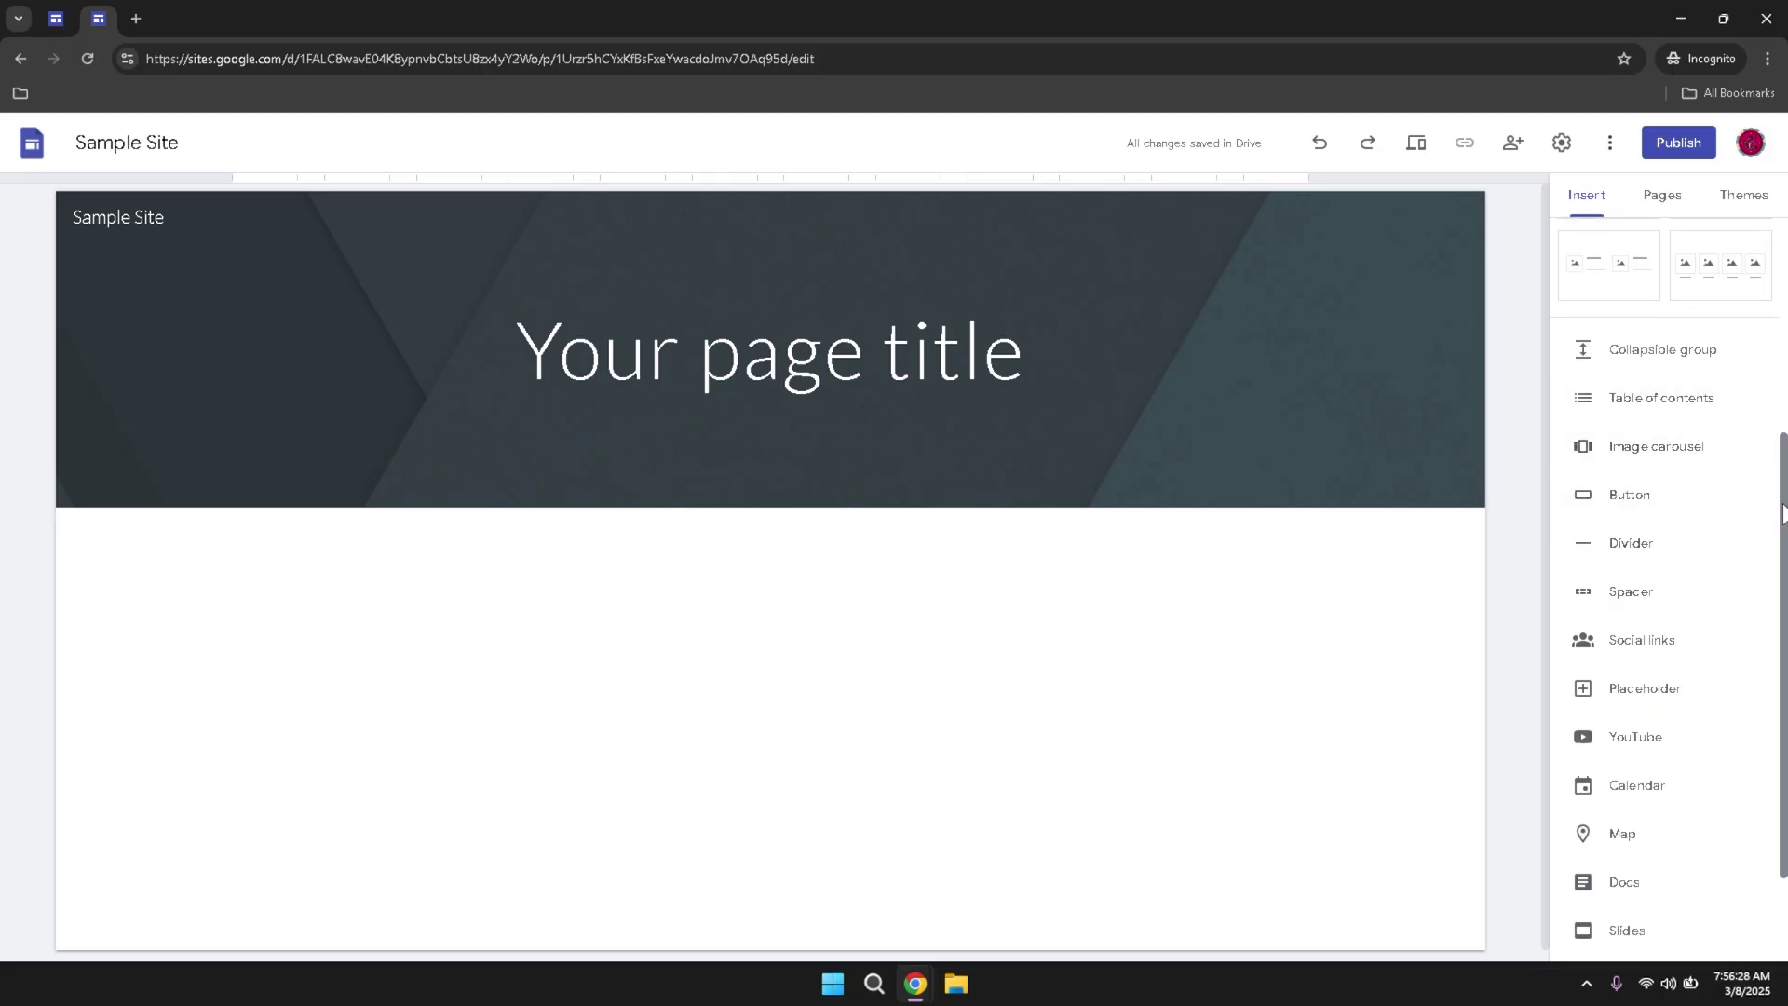
pyautogui.moveTo(1782, 515); pyautogui.dragTo(1776, 578)
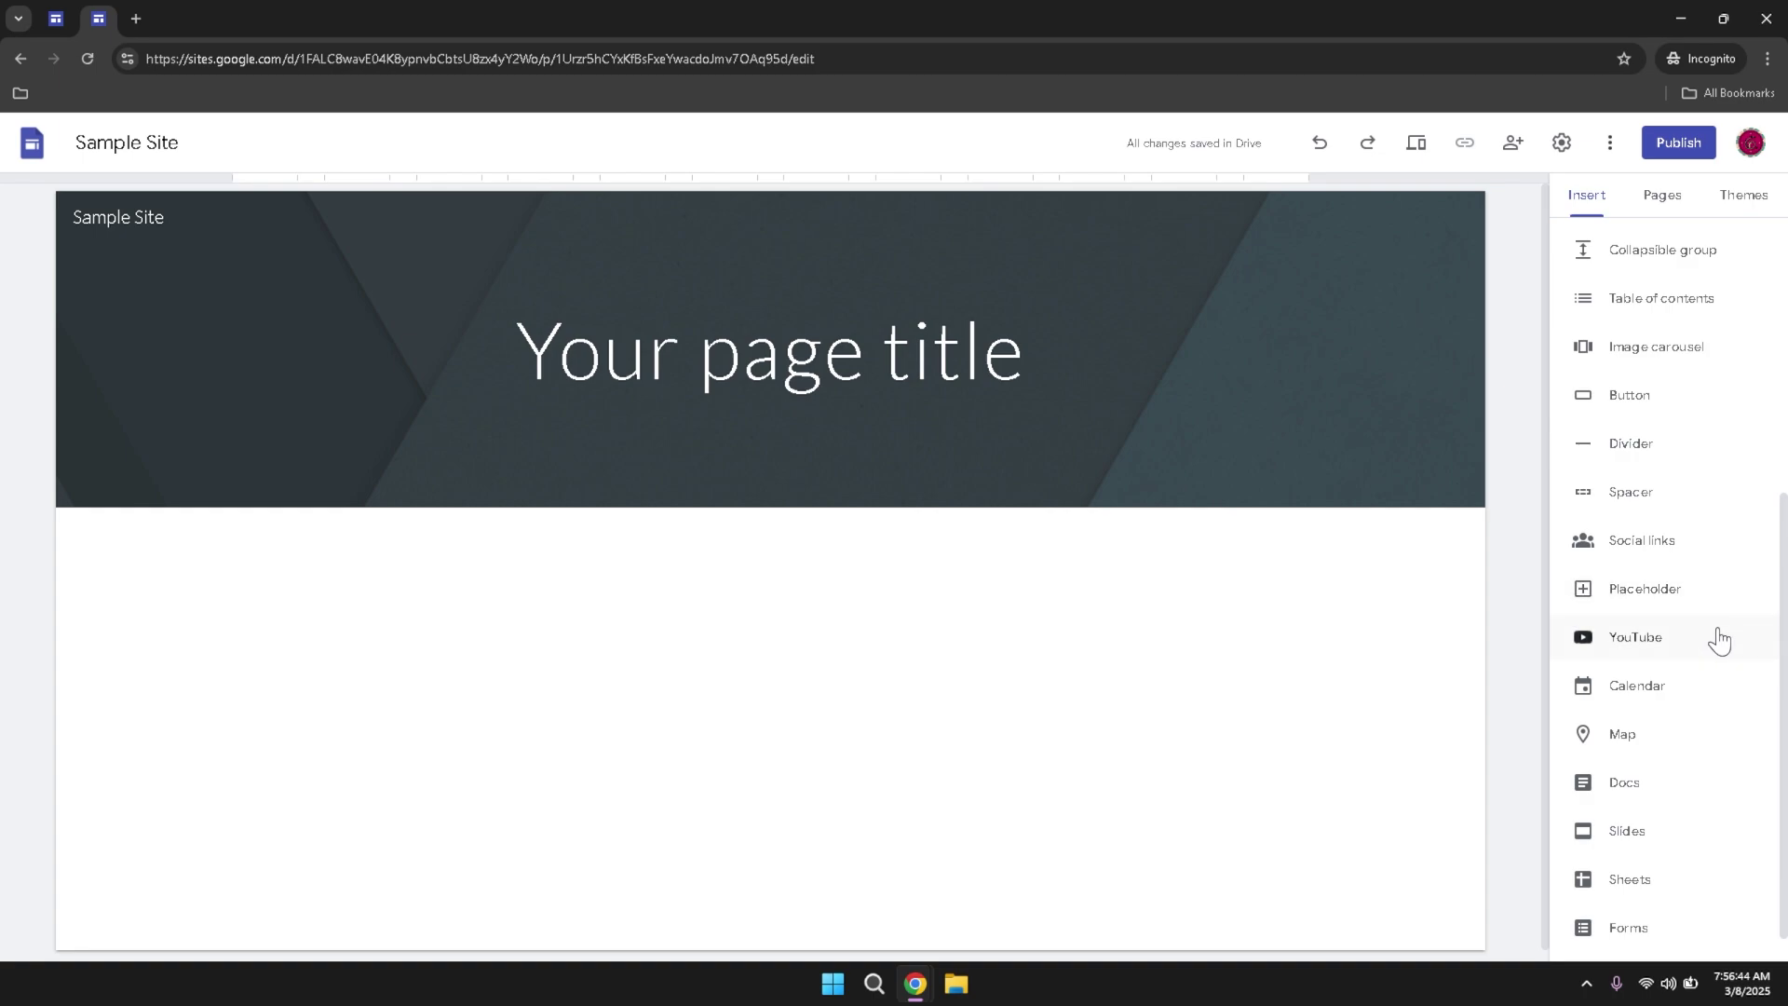
pyautogui.scroll(-1, 1717, 639)
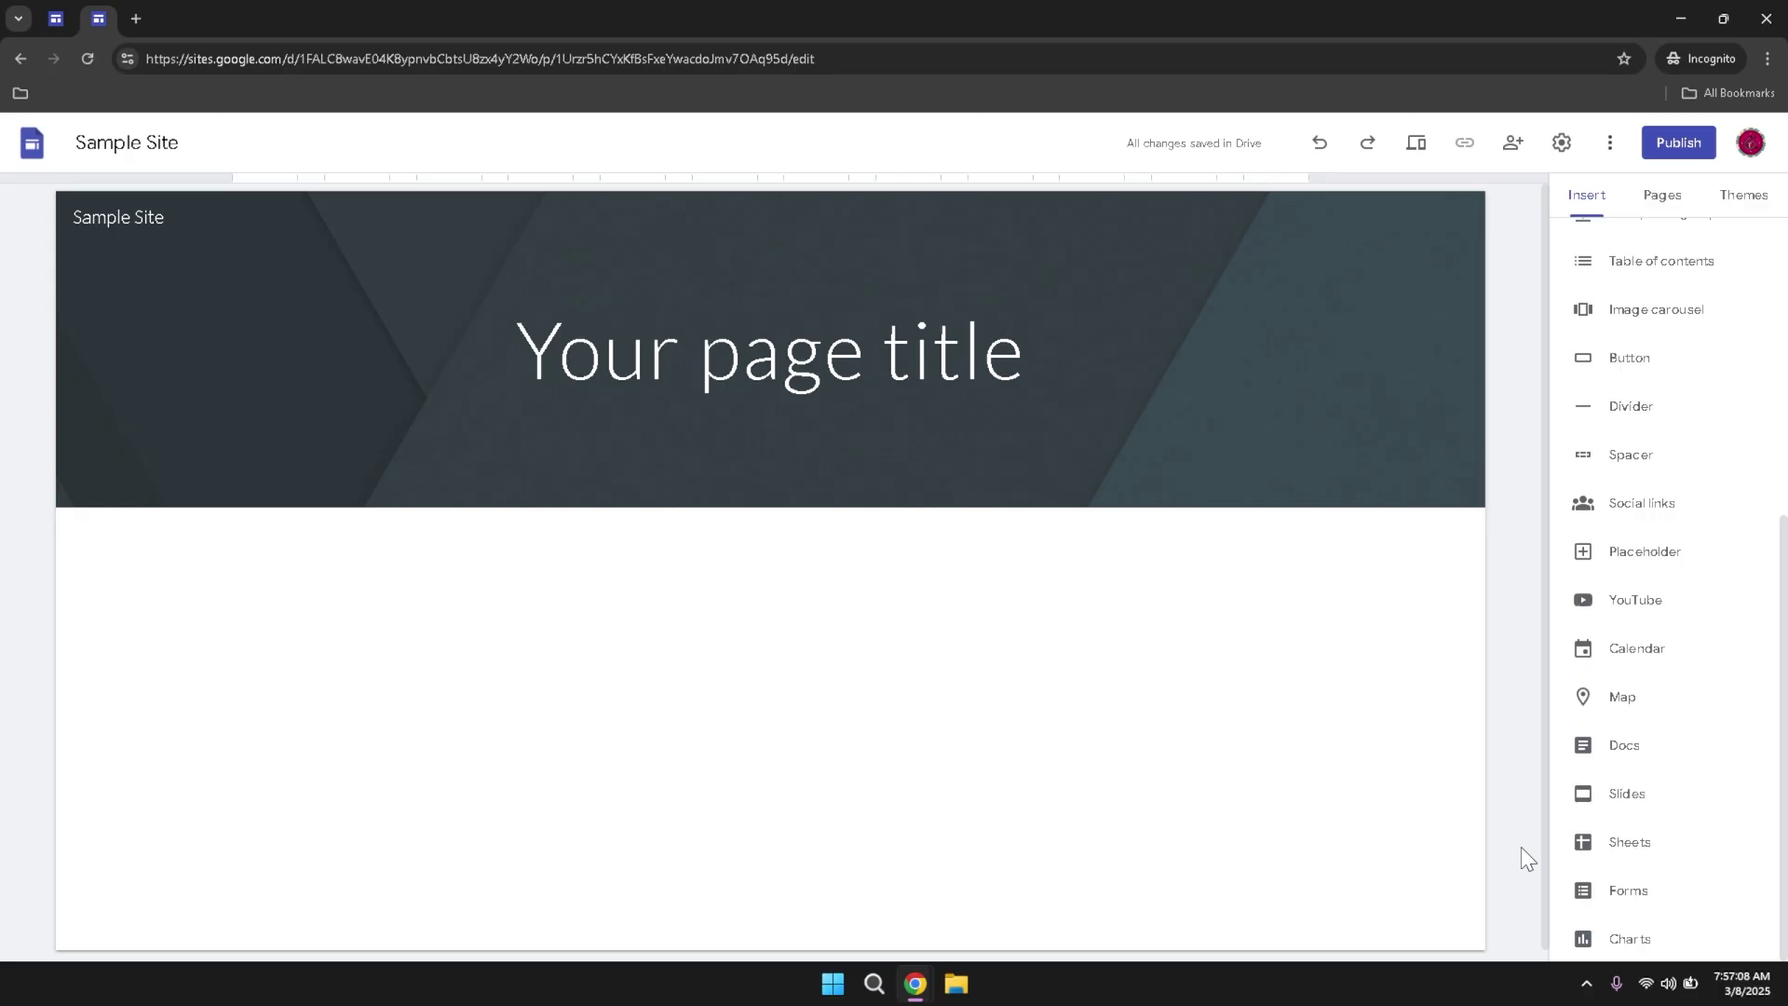
# - In the Pages panel, add a page named 'New Page' beside Home and switch between them
pyautogui.click(1646, 204)
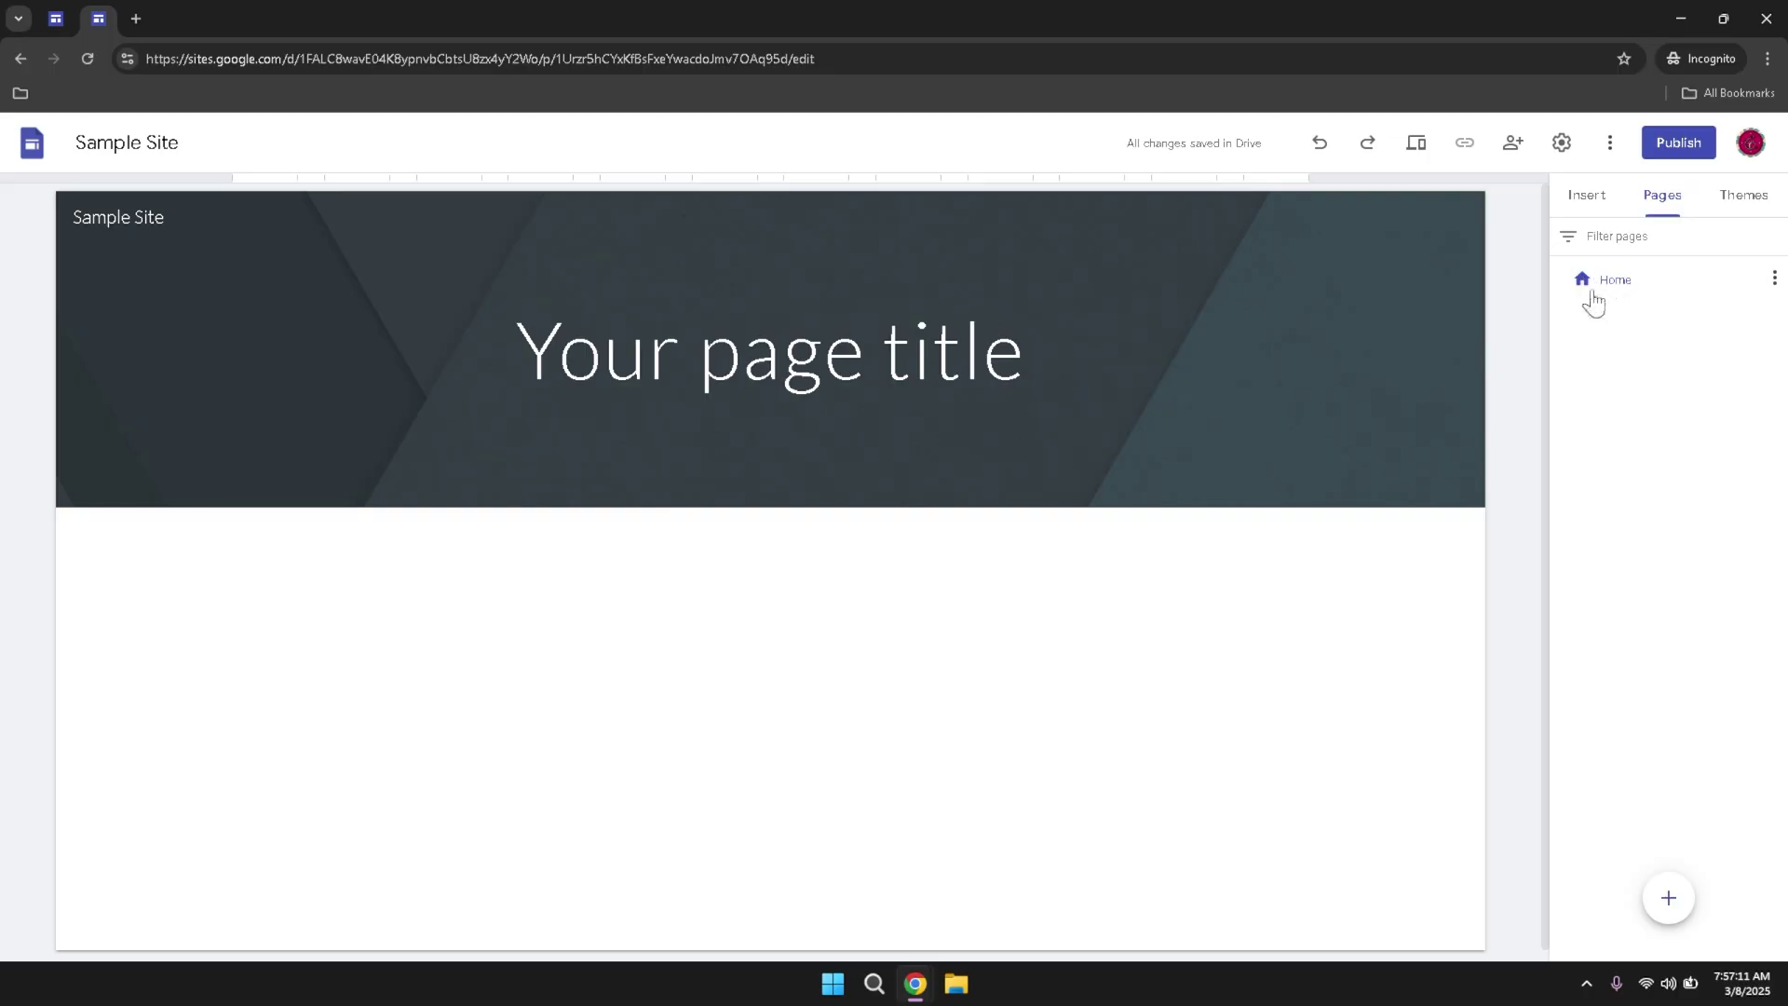
pyautogui.click(1775, 278)
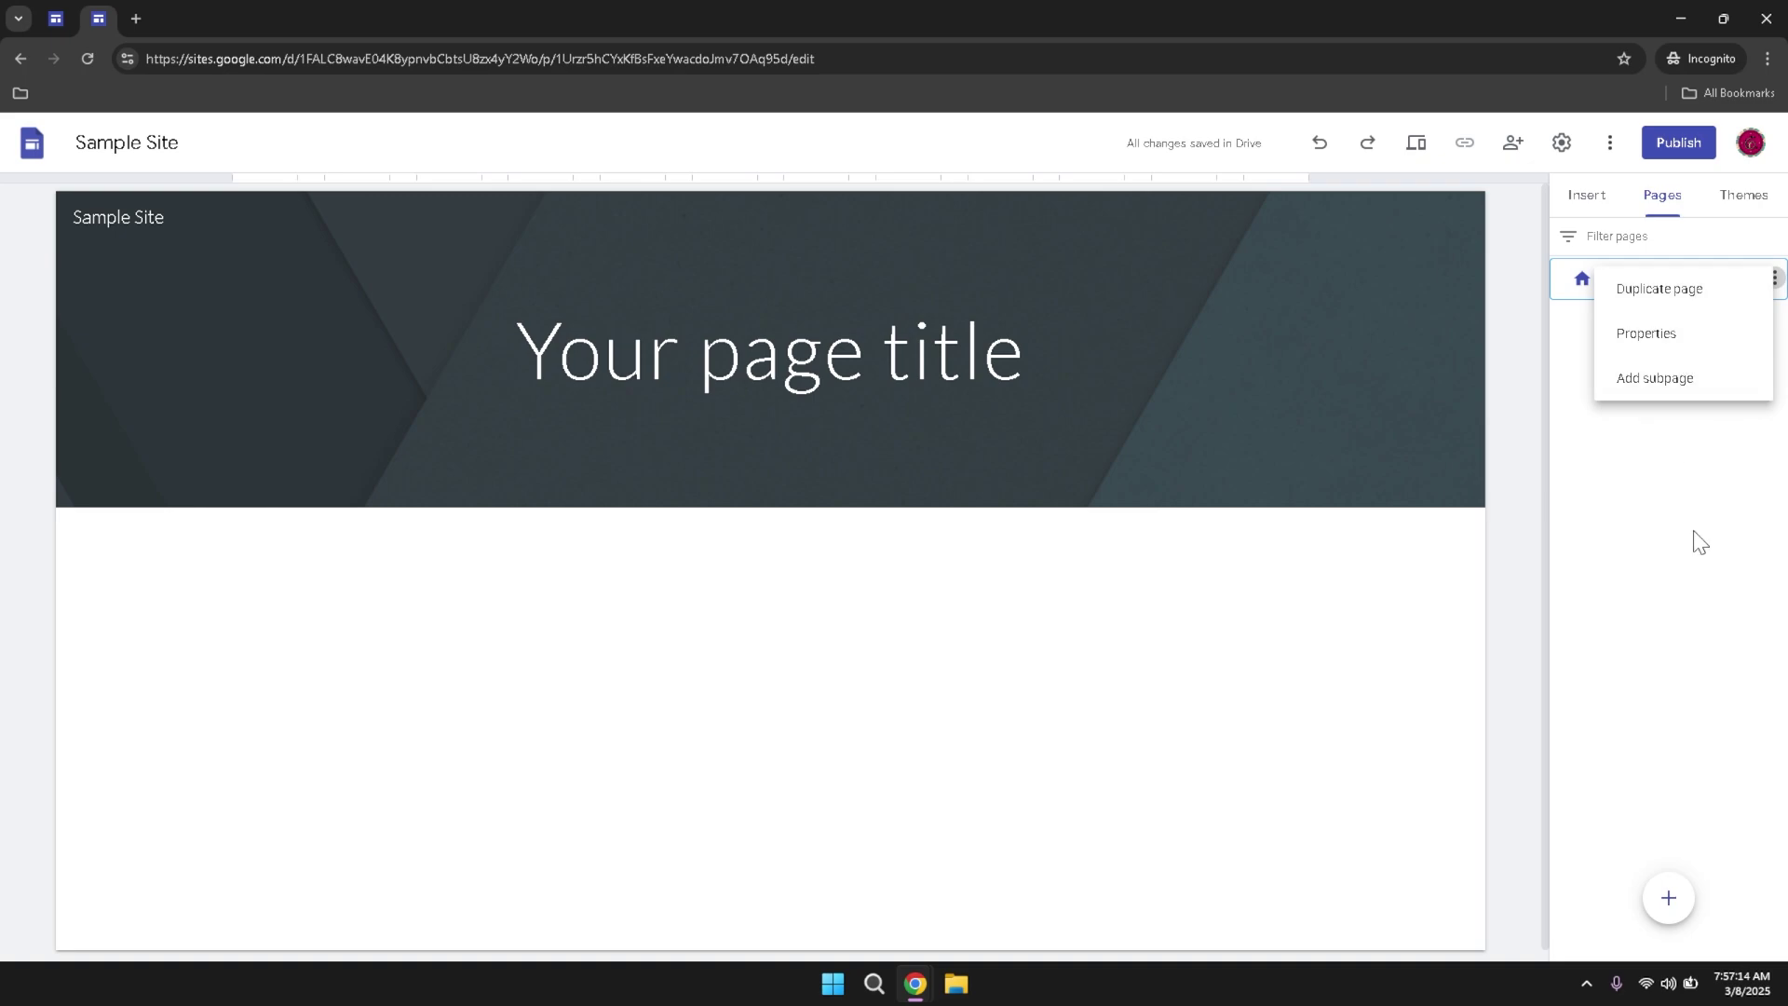
pyautogui.click(1707, 602)
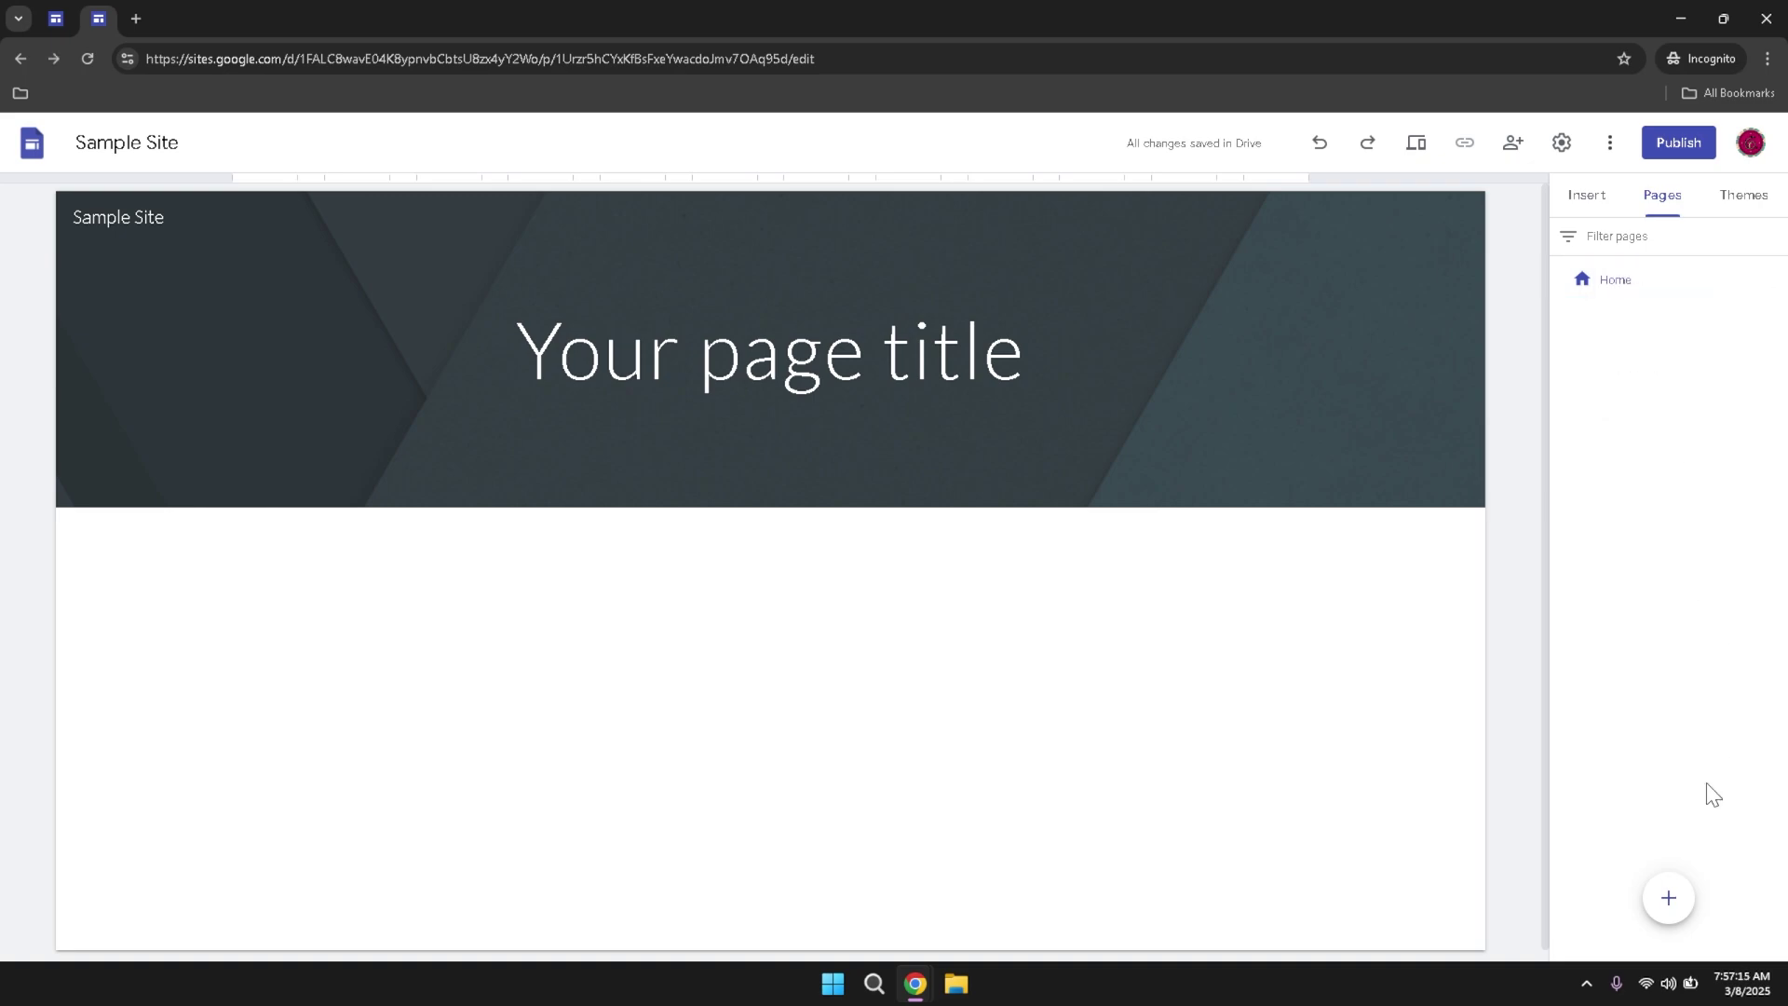
pyautogui.click(1668, 896)
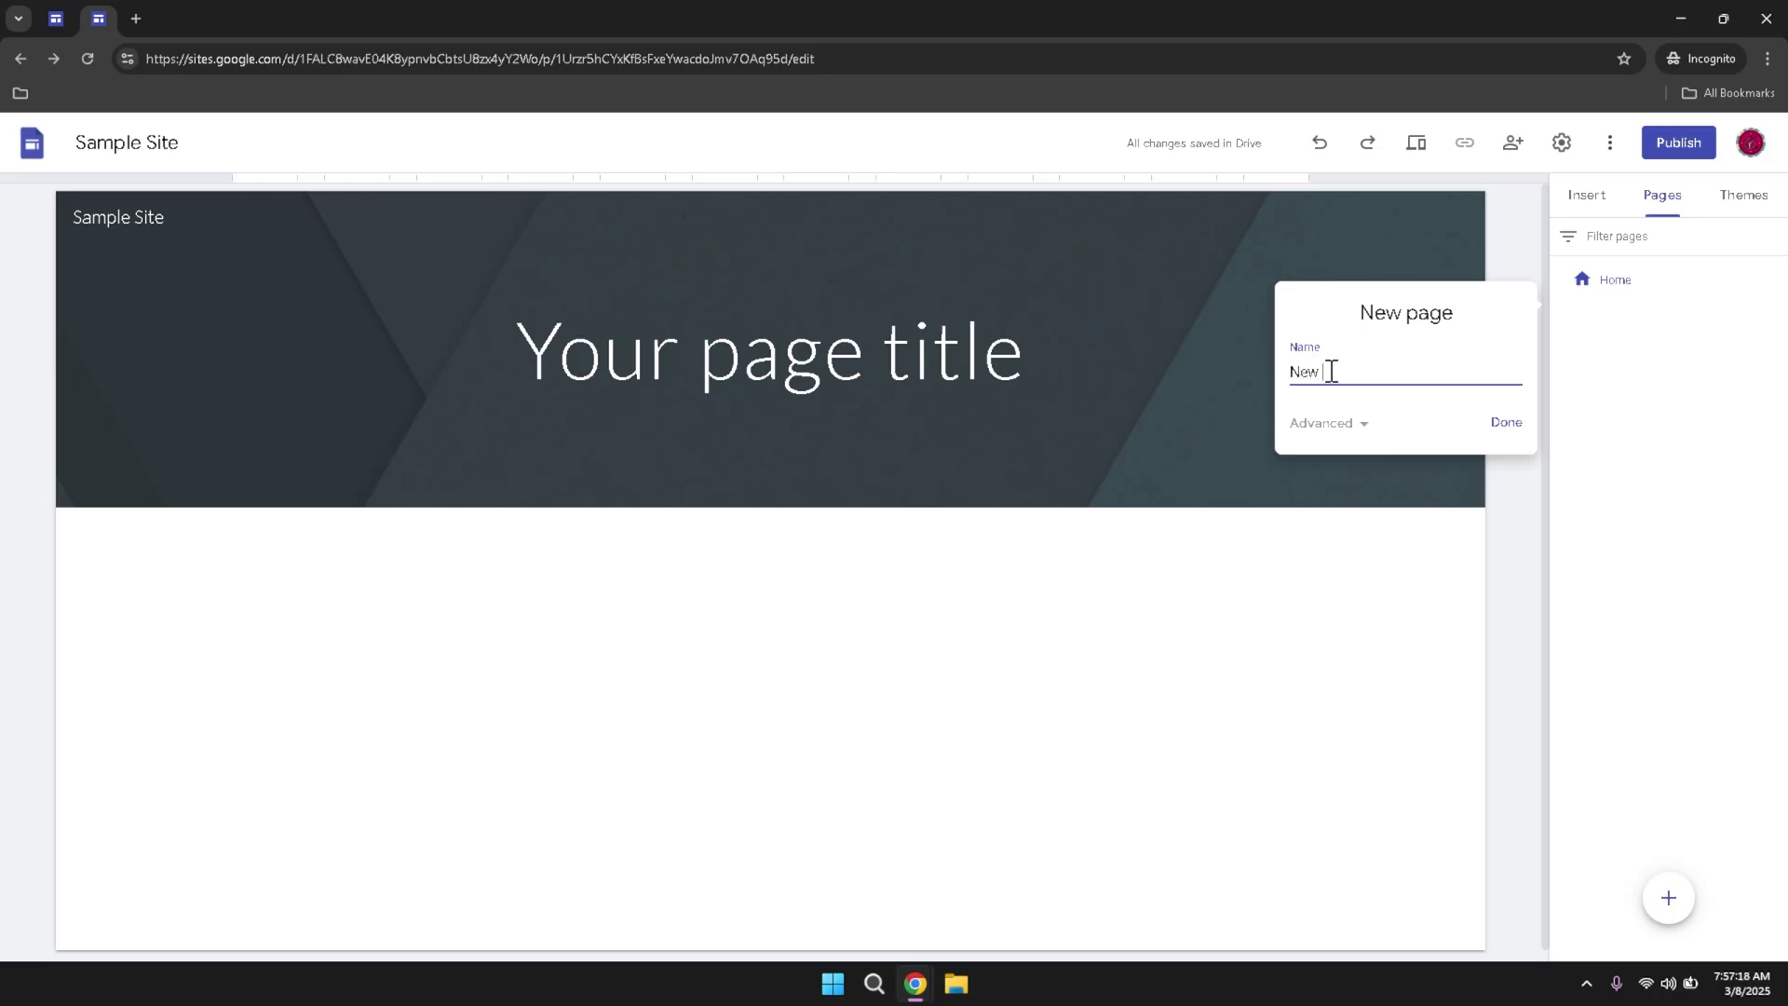
pyautogui.press('Return')
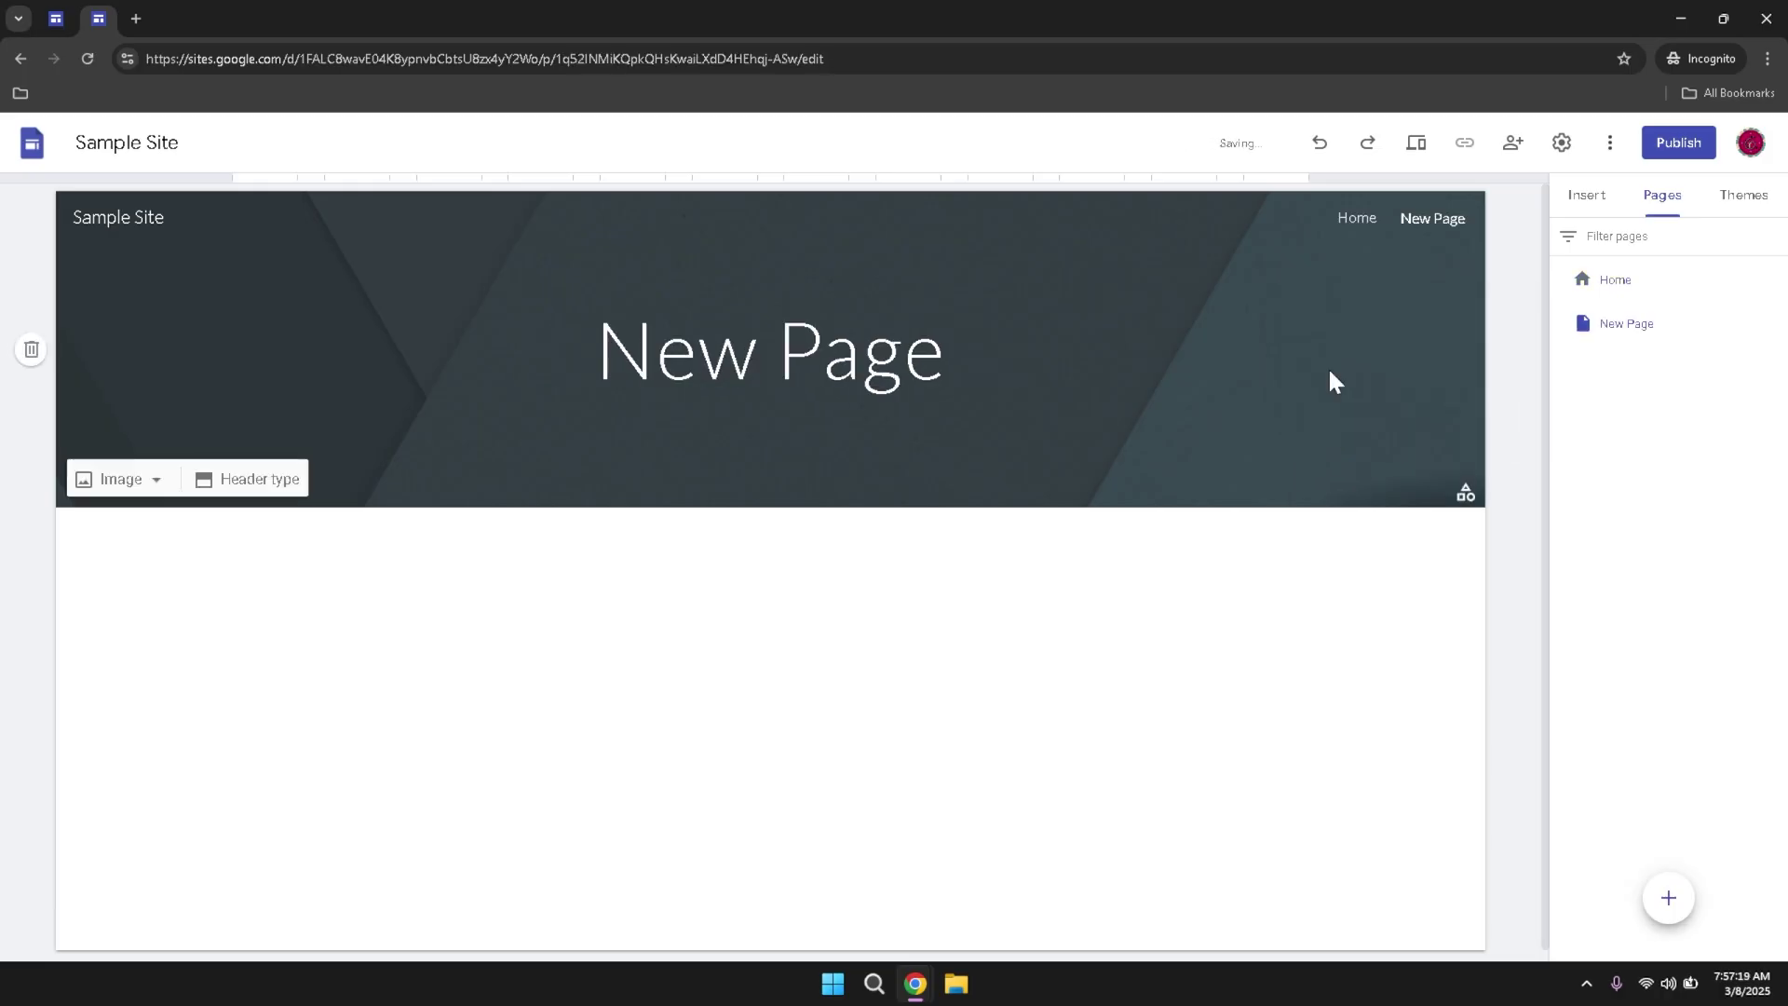
pyautogui.click(1627, 295)
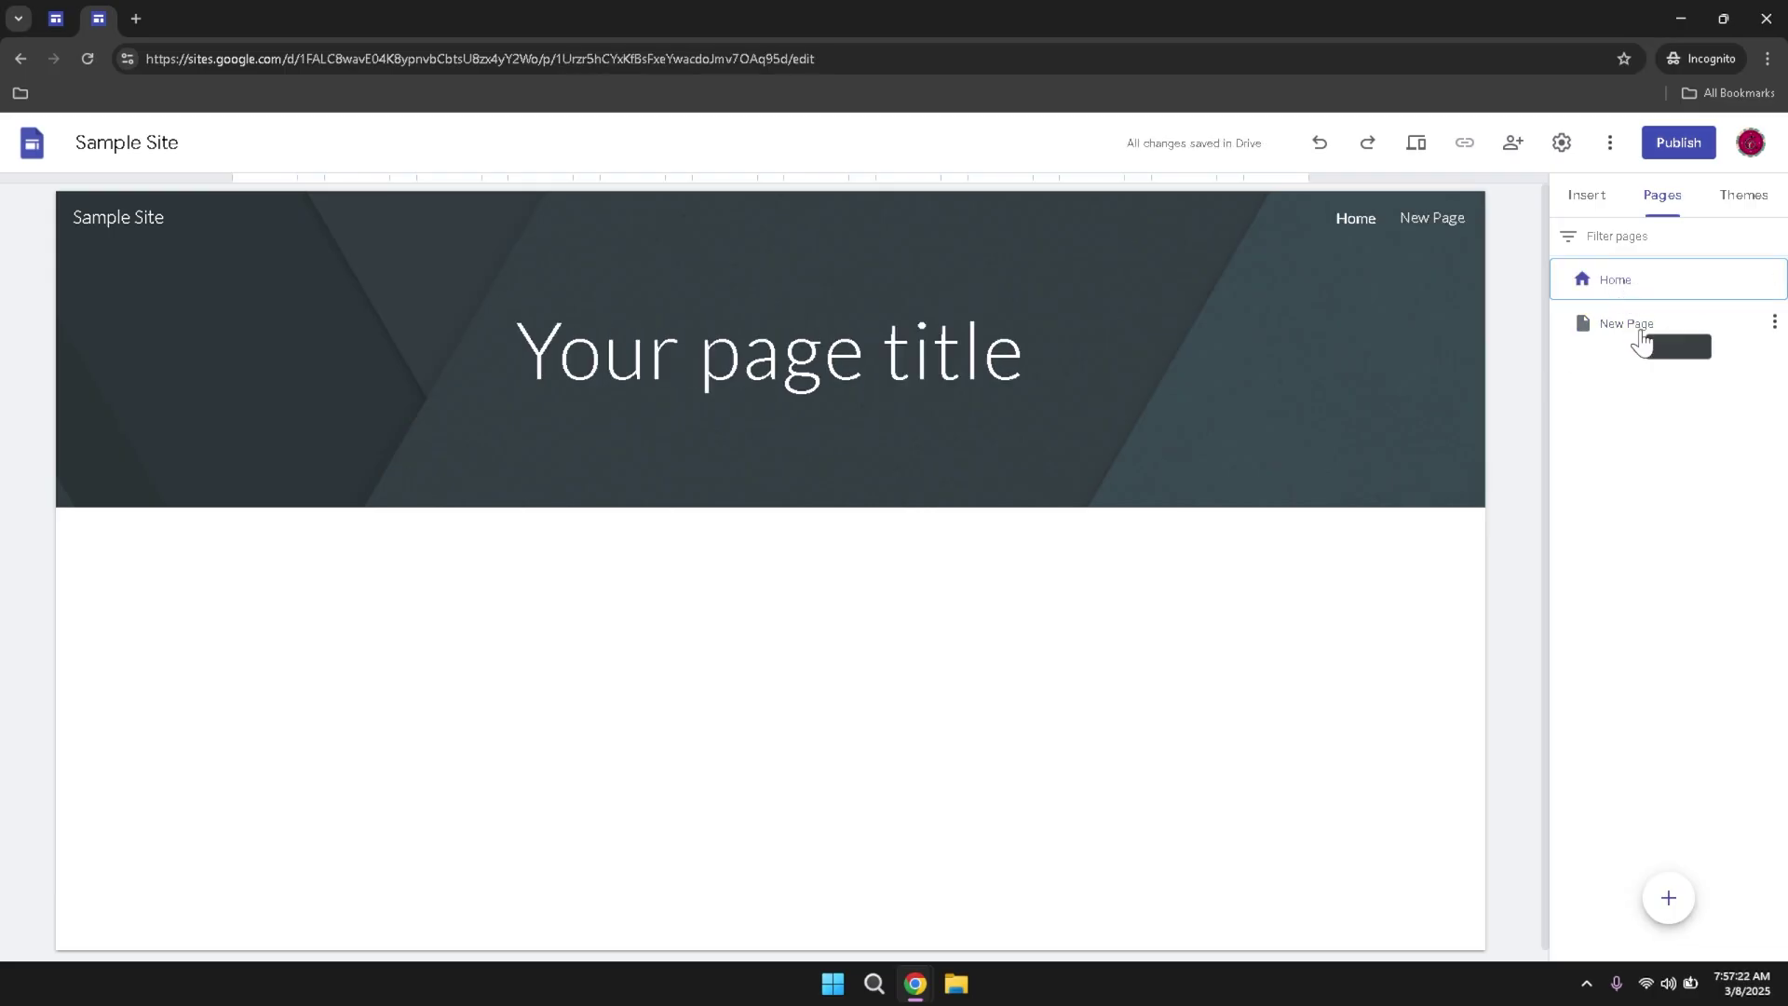
pyautogui.click(1639, 337)
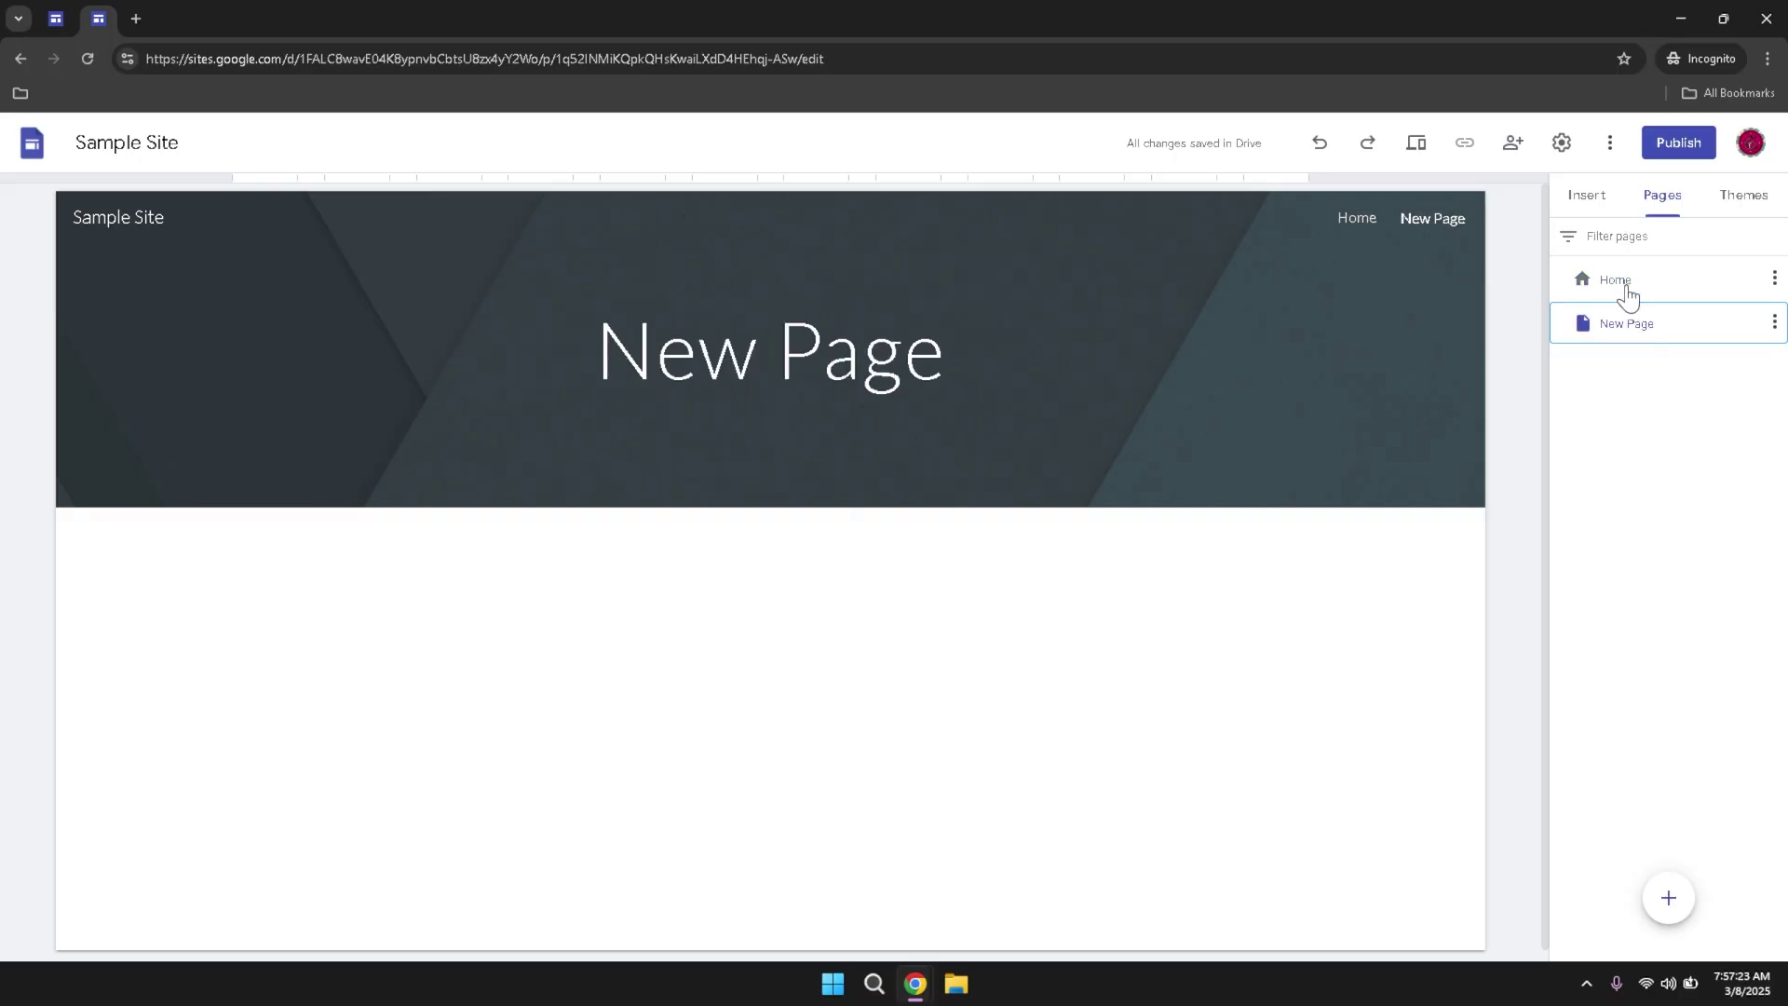
# - Return to Home and browse the Themes gallery: Simple, Aristotle, Diplomat, Vision and more
pyautogui.click(1627, 295)
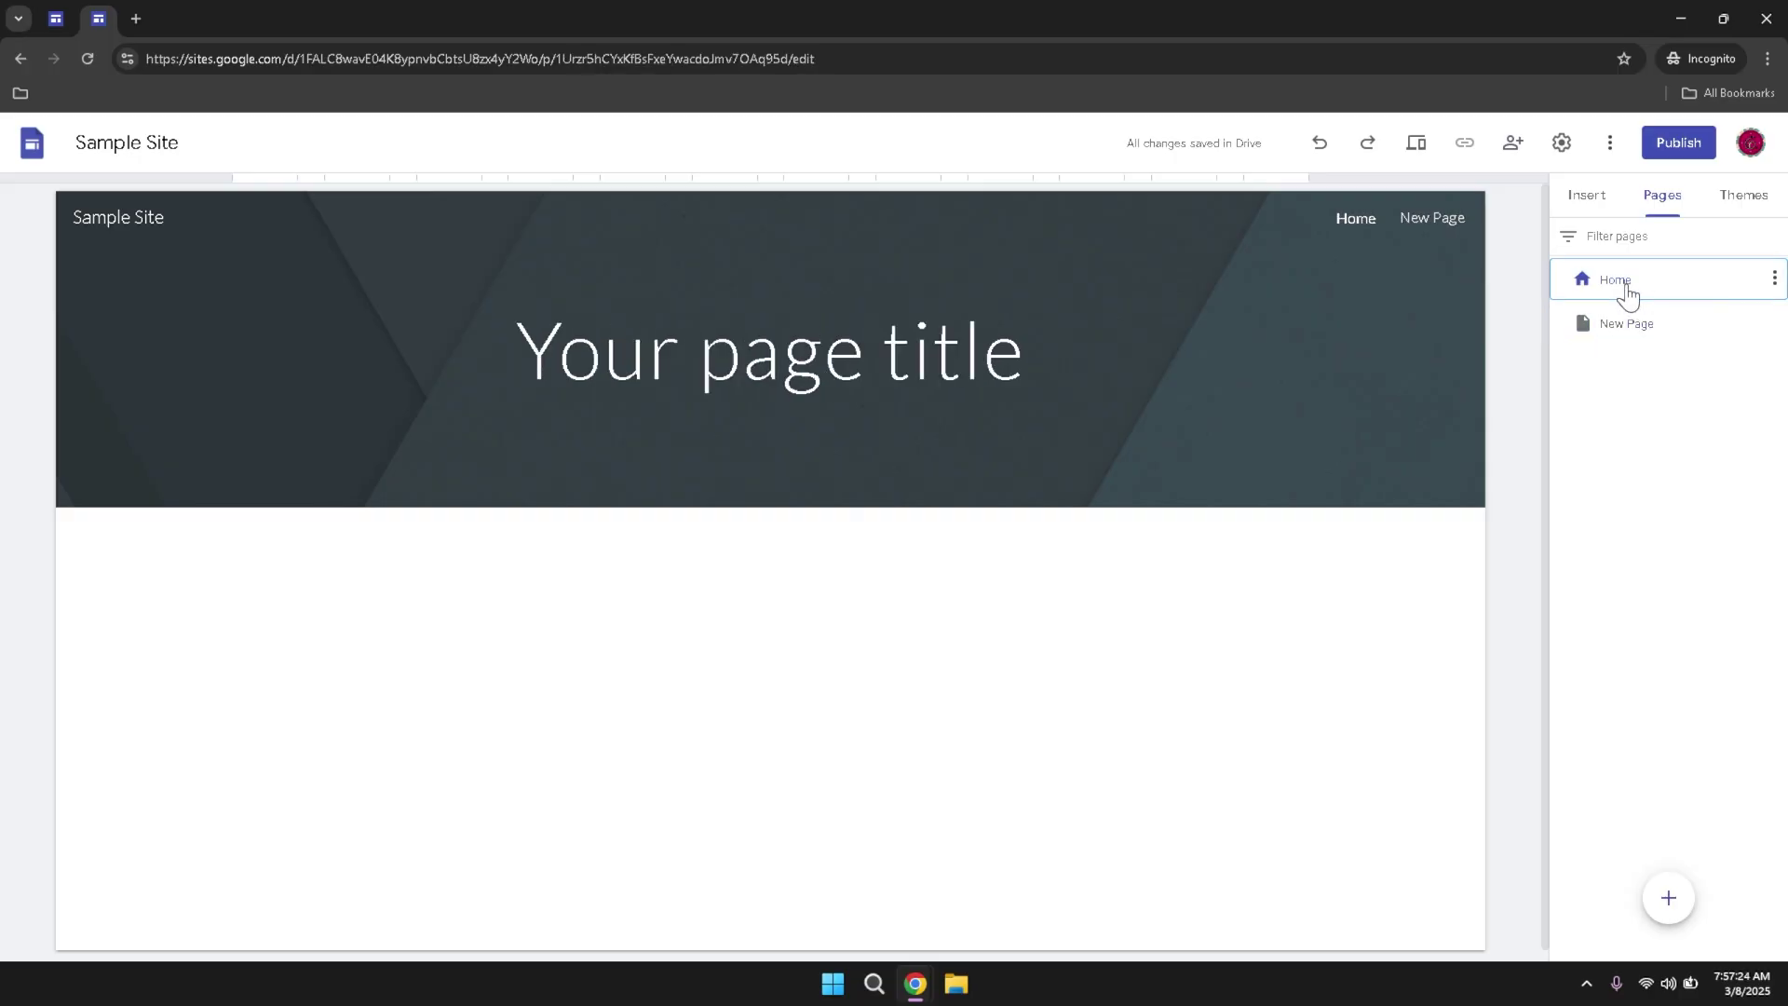
pyautogui.click(1749, 211)
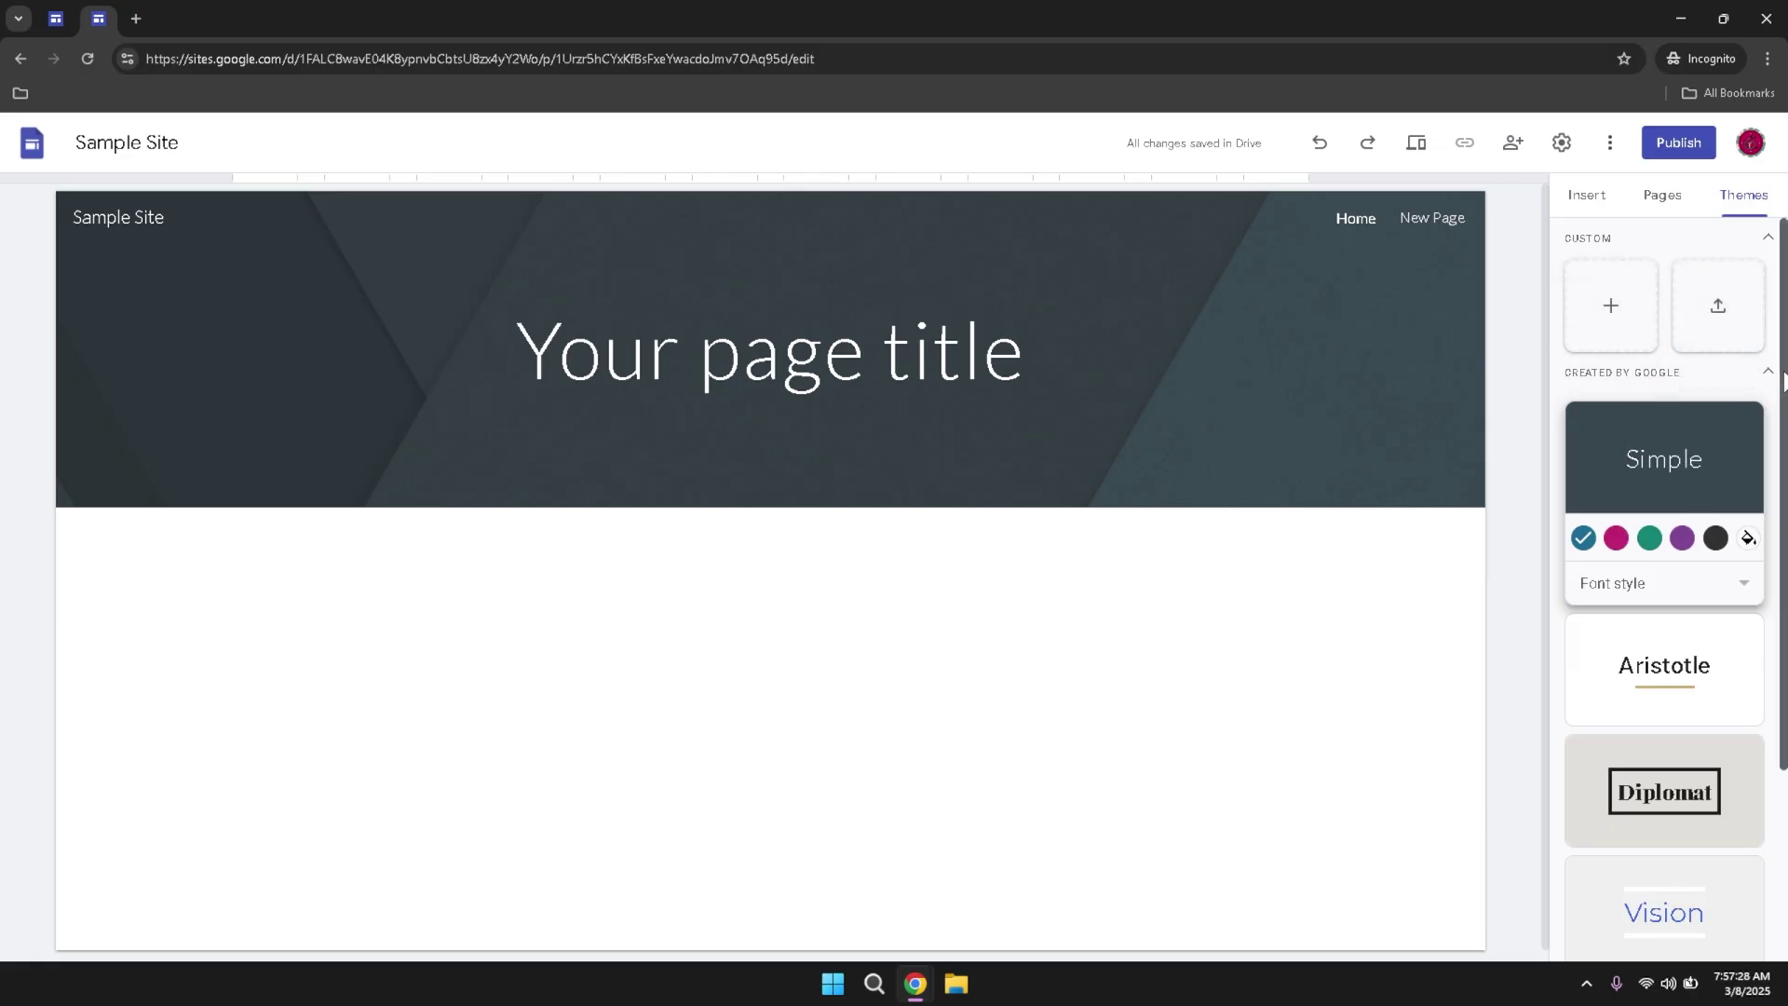
pyautogui.scroll(-1, 1781, 389)
pyautogui.moveTo(1782, 389); pyautogui.dragTo(1775, 654)
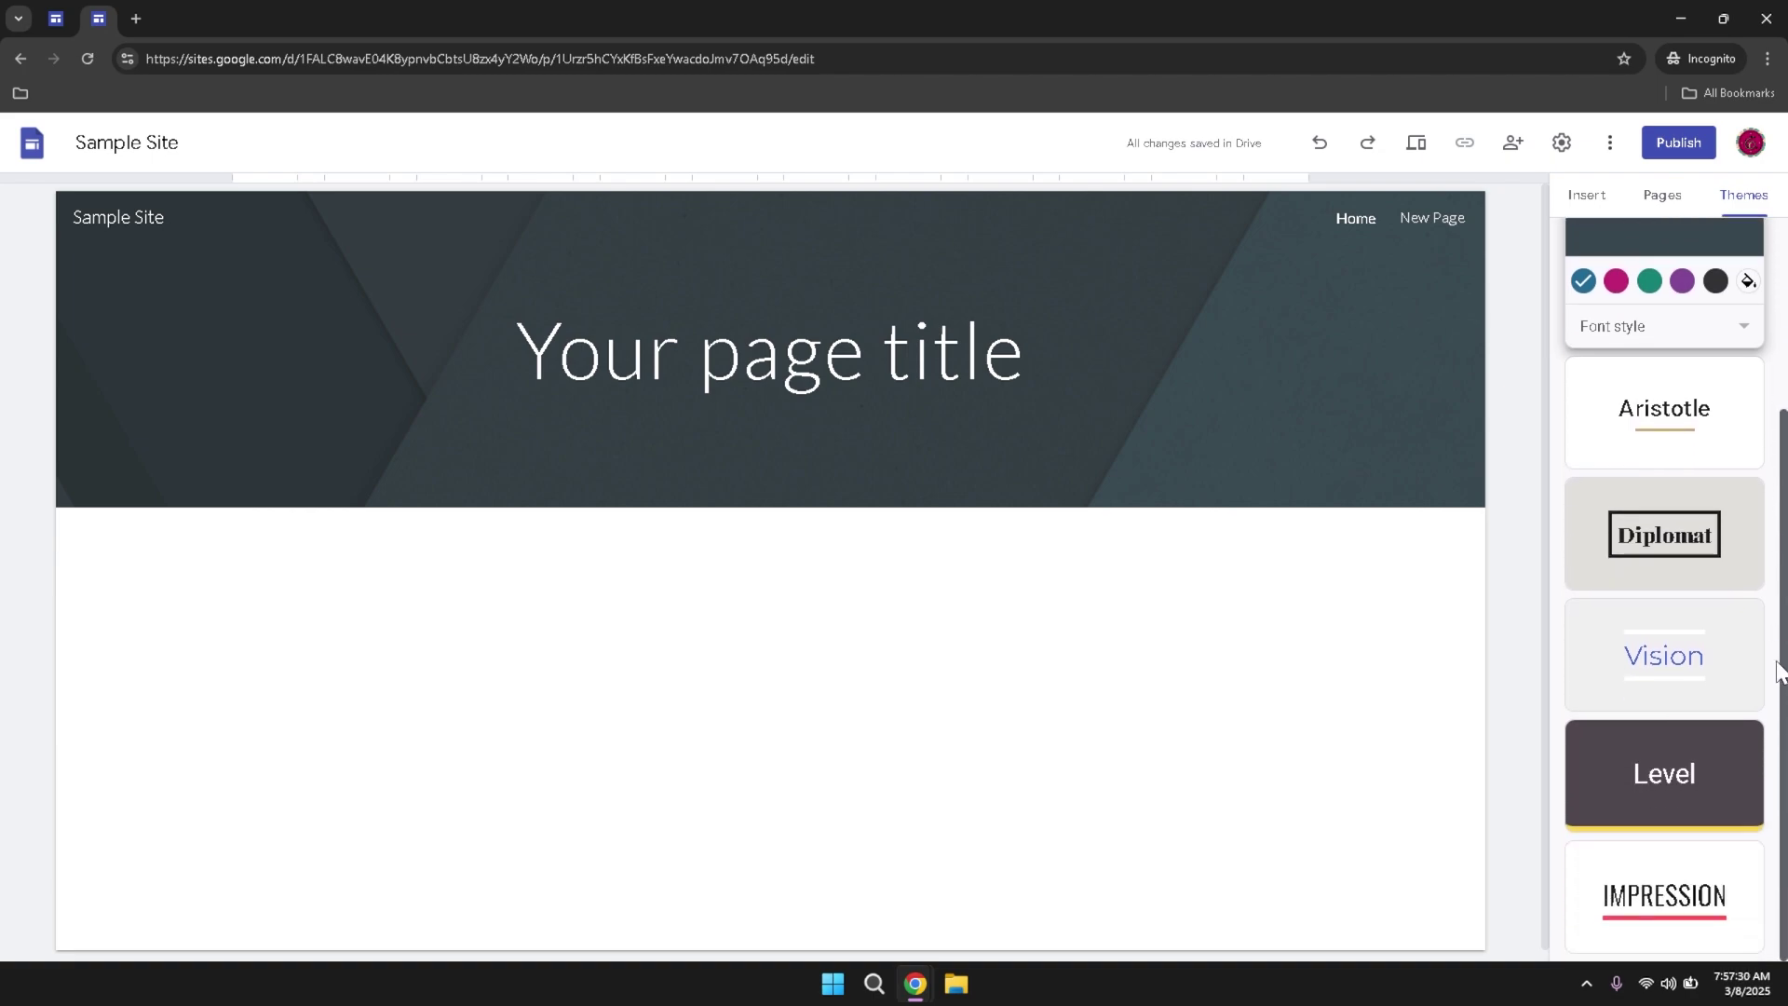
pyautogui.moveTo(1779, 586); pyautogui.dragTo(1779, 330)
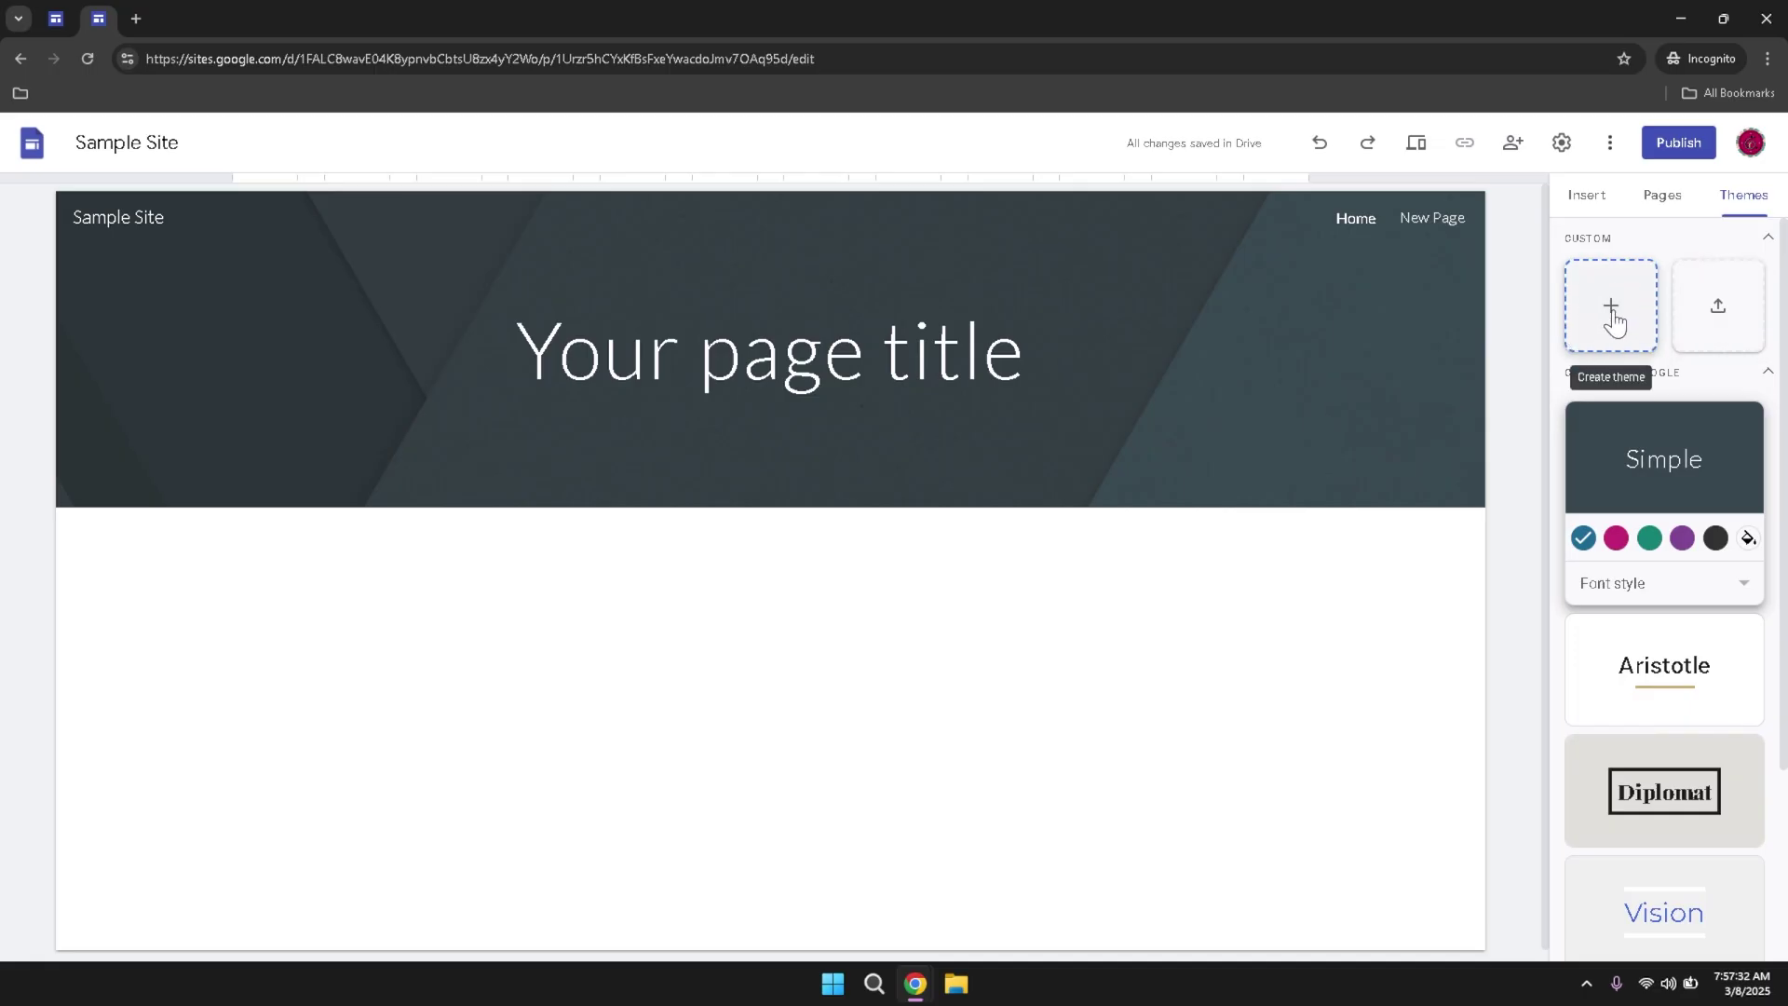